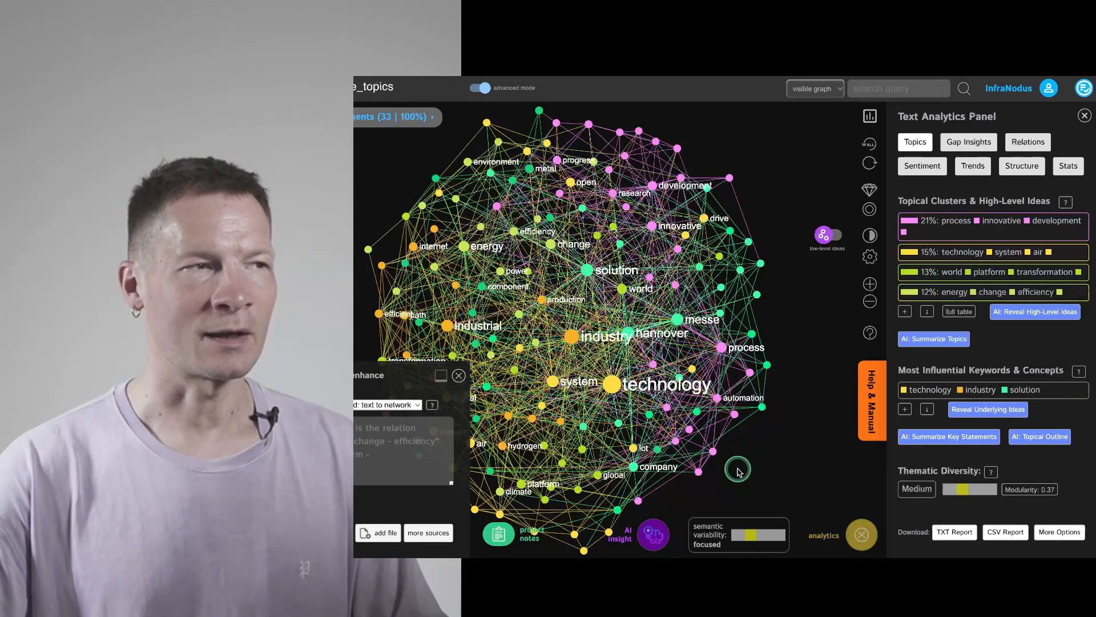
# - Close the text editor pane and step through the suggested structural gaps between topical clusters in the gap insights
pyautogui.click(459, 375)
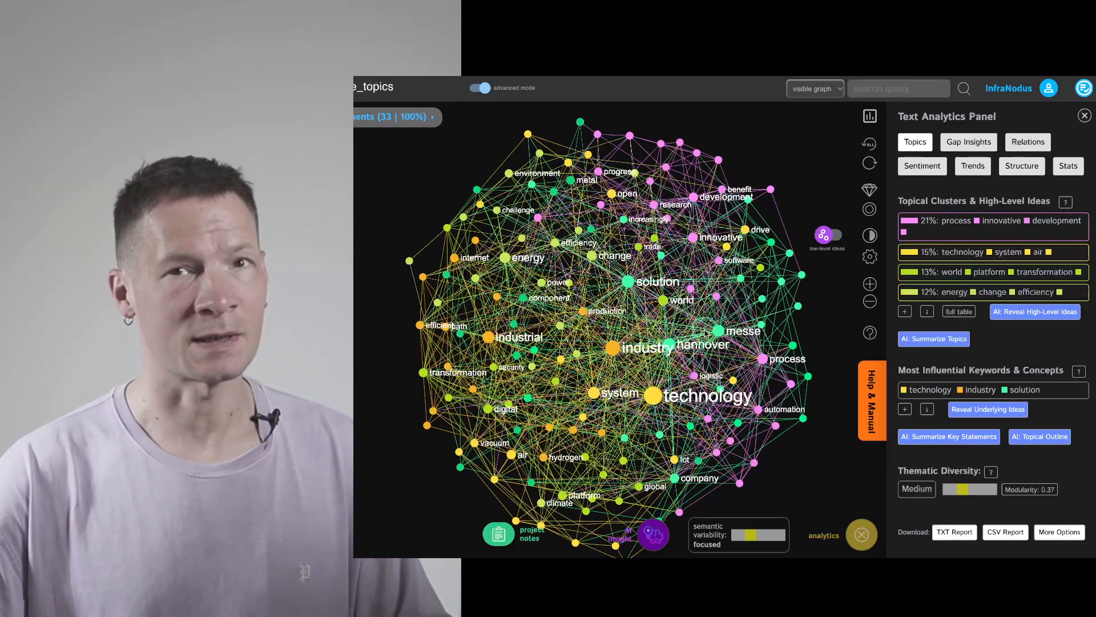
pyautogui.click(969, 141)
pyautogui.click(925, 286)
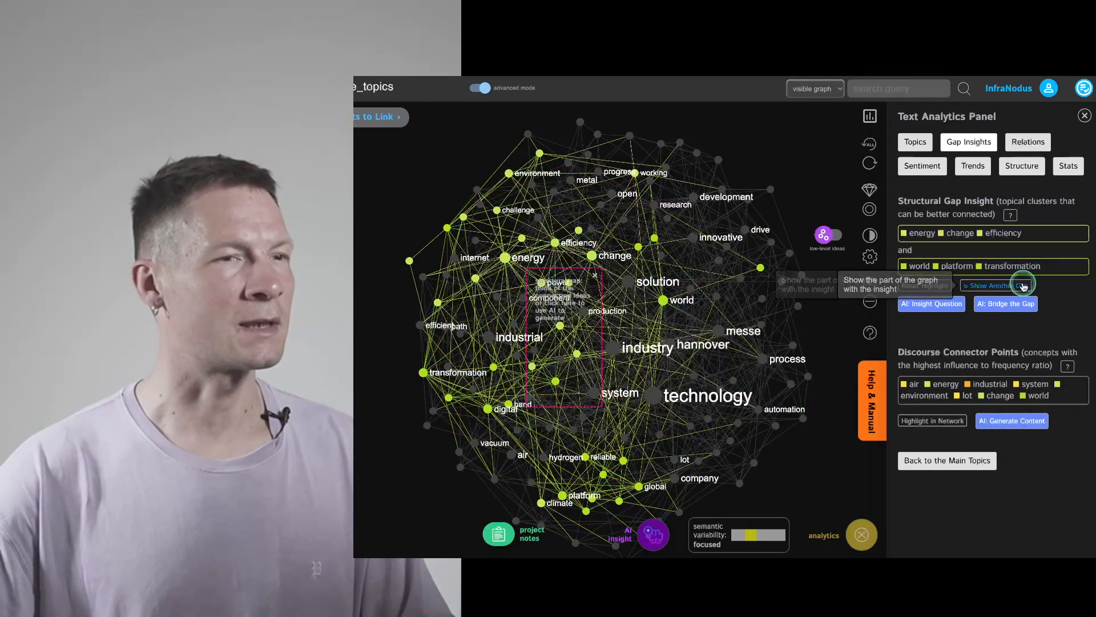
pyautogui.click(999, 287)
pyautogui.click(999, 286)
pyautogui.click(999, 287)
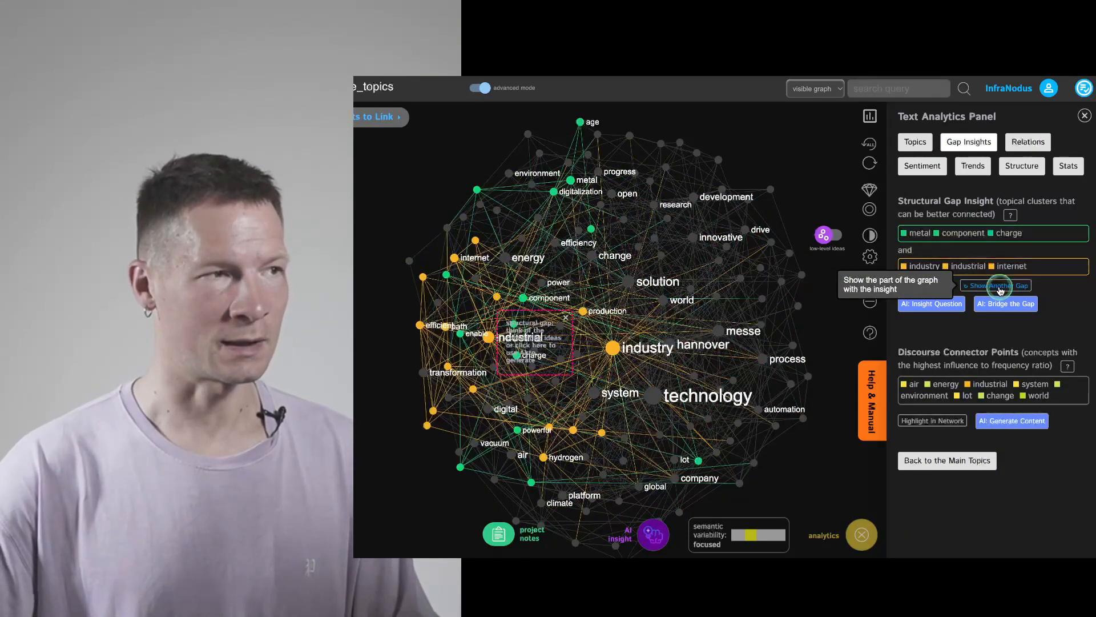
pyautogui.click(999, 286)
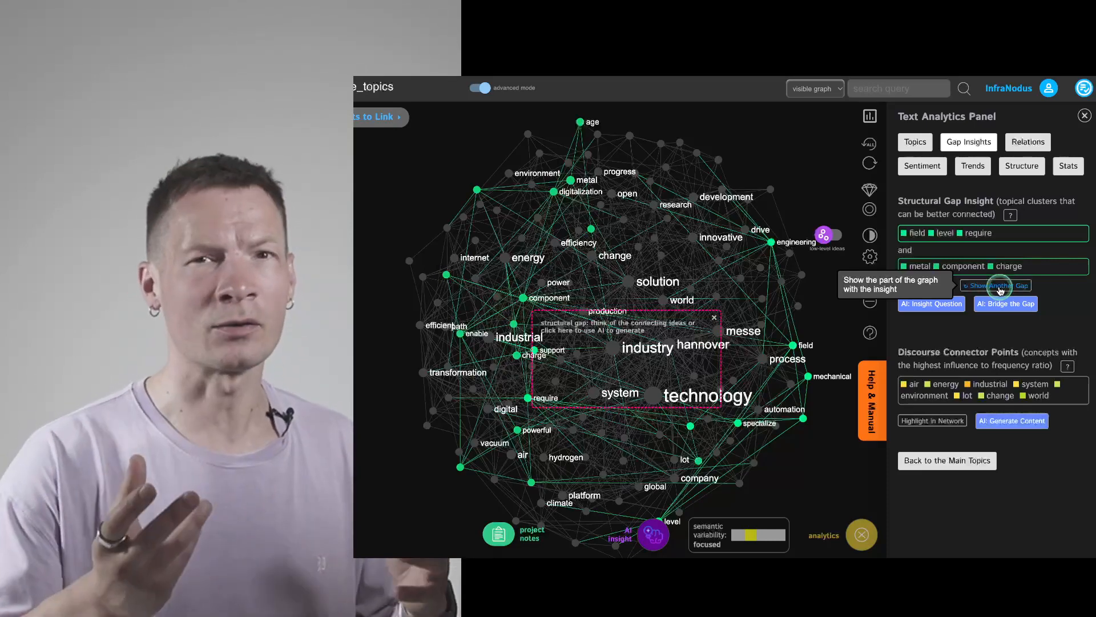
pyautogui.click(1000, 290)
pyautogui.click(1001, 290)
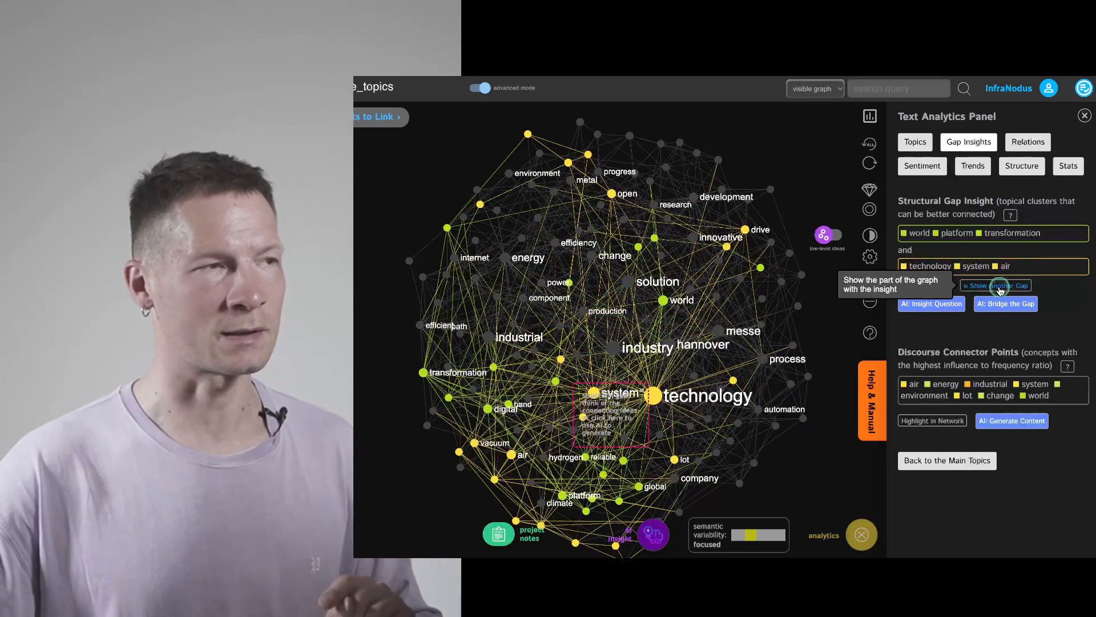
pyautogui.click(1000, 290)
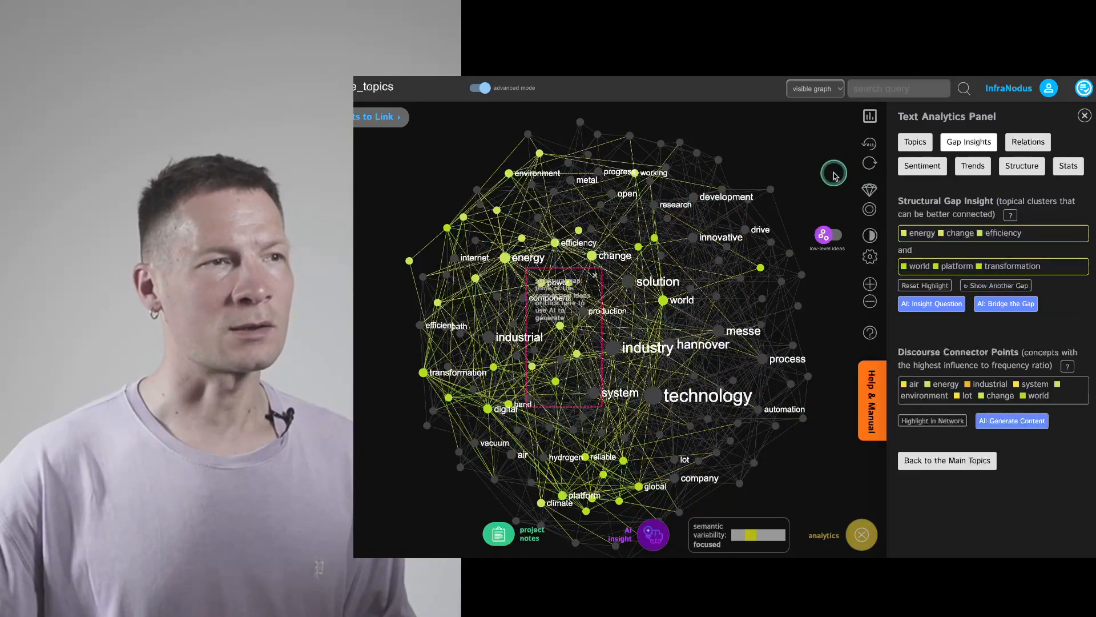
# - Reset the gap highlight and briefly isolate the process, innovative, development topical cluster on the graph
pyautogui.click(869, 144)
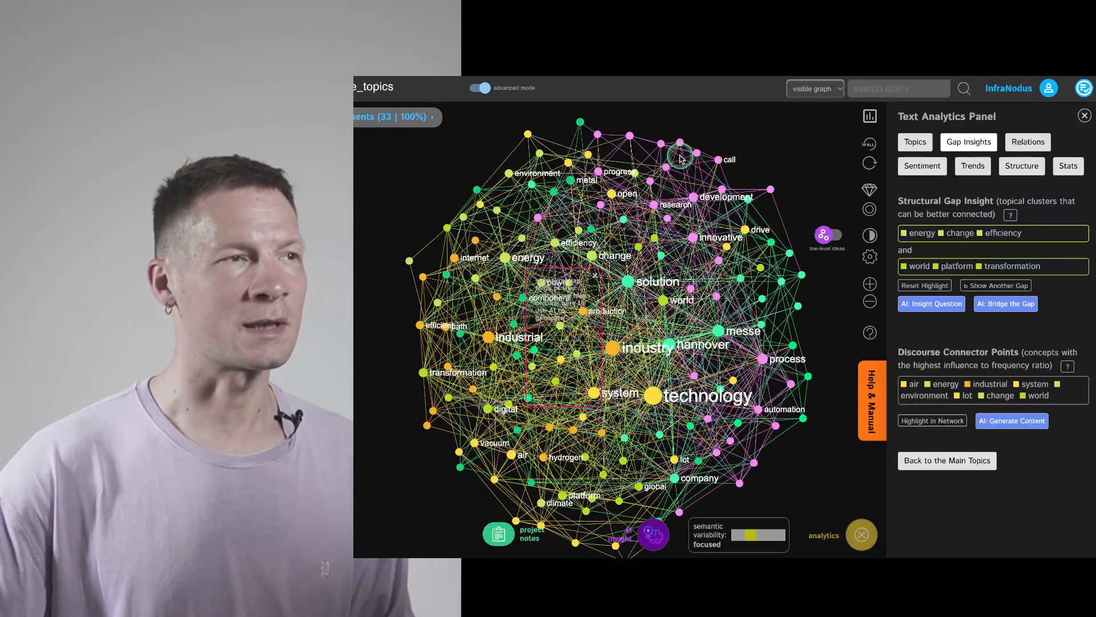
pyautogui.scroll(3, 682, 157)
pyautogui.moveTo(682, 158); pyautogui.dragTo(679, 203)
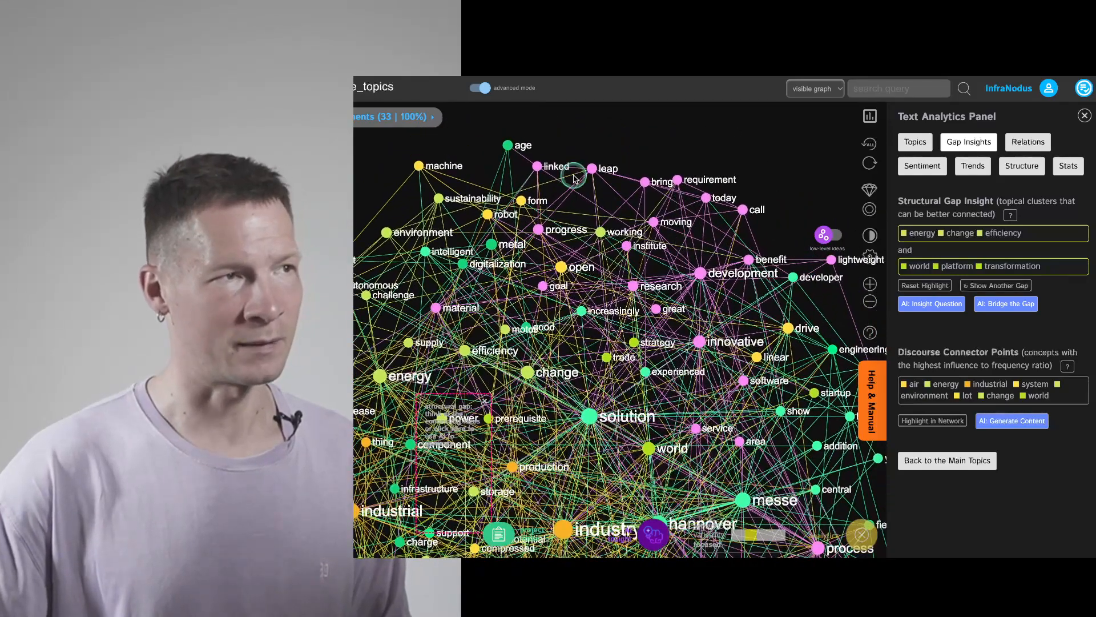
pyautogui.click(915, 141)
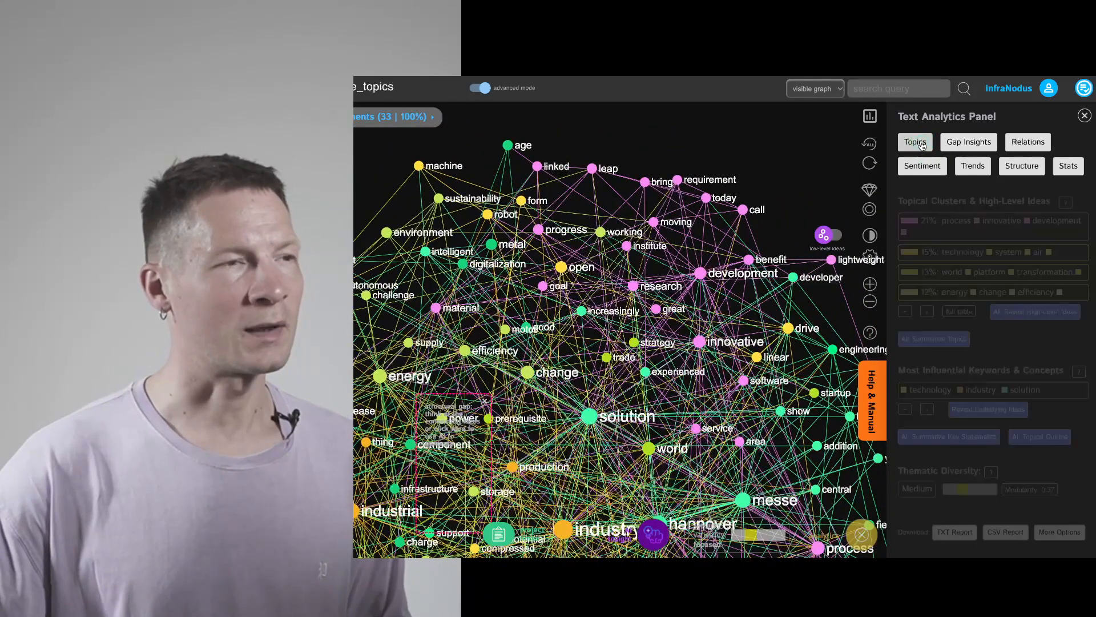
pyautogui.click(937, 223)
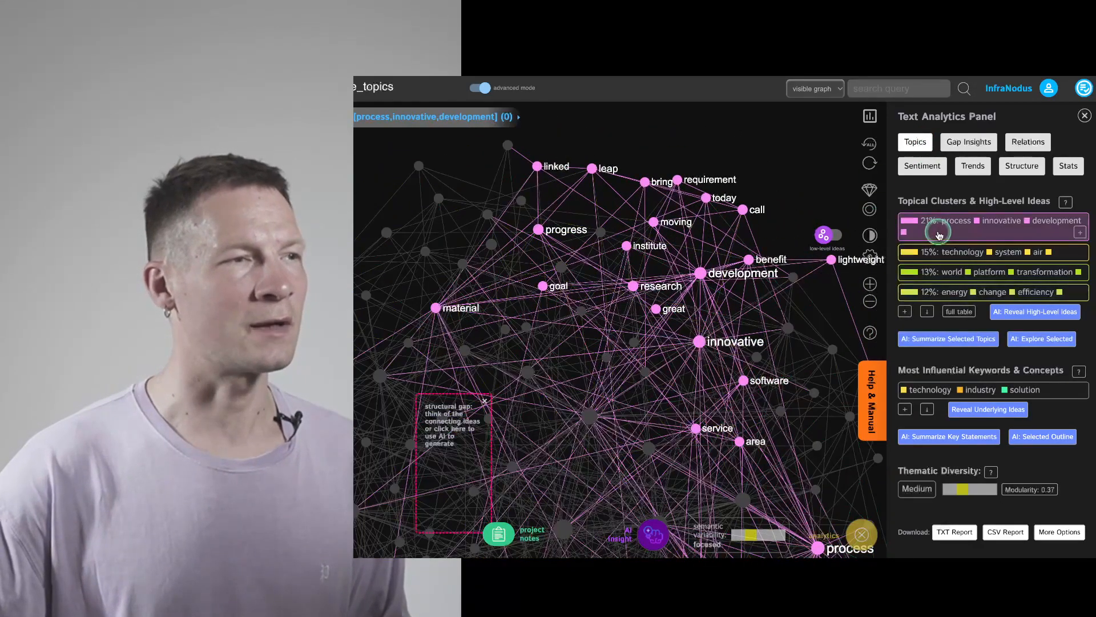
pyautogui.click(937, 223)
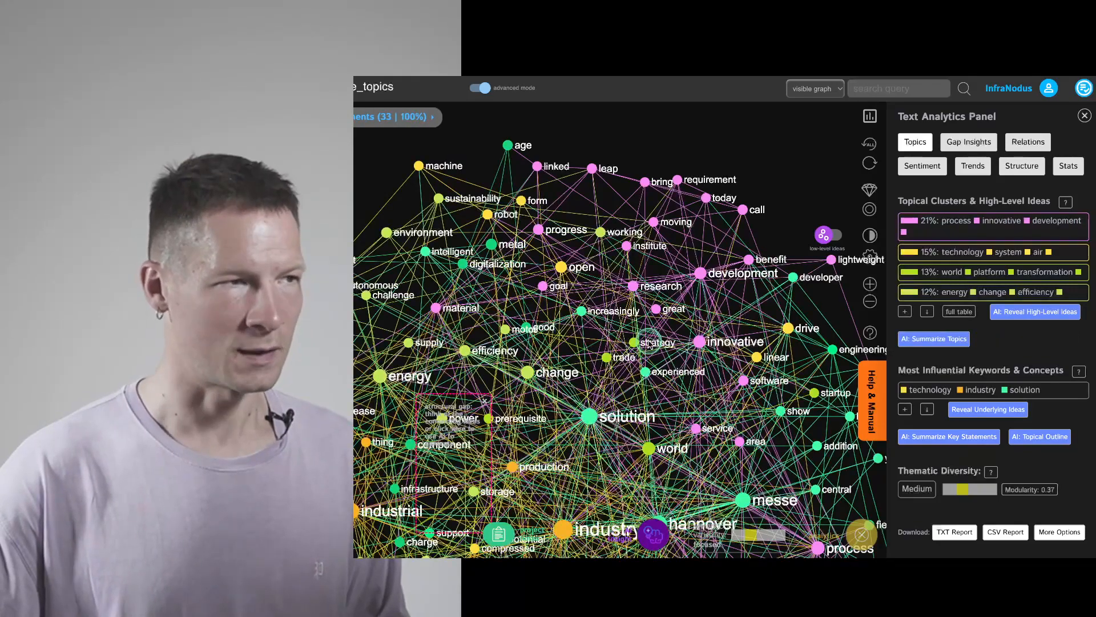
pyautogui.scroll(-3, 649, 343)
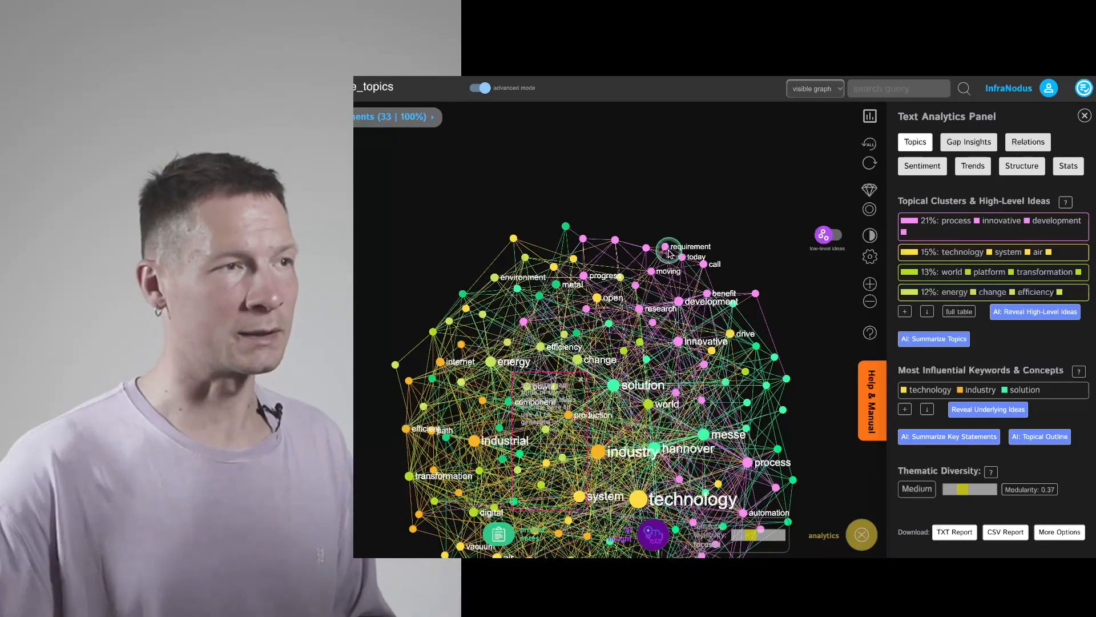
pyautogui.scroll(-3, 650, 376)
pyautogui.moveTo(650, 405); pyautogui.dragTo(638, 347)
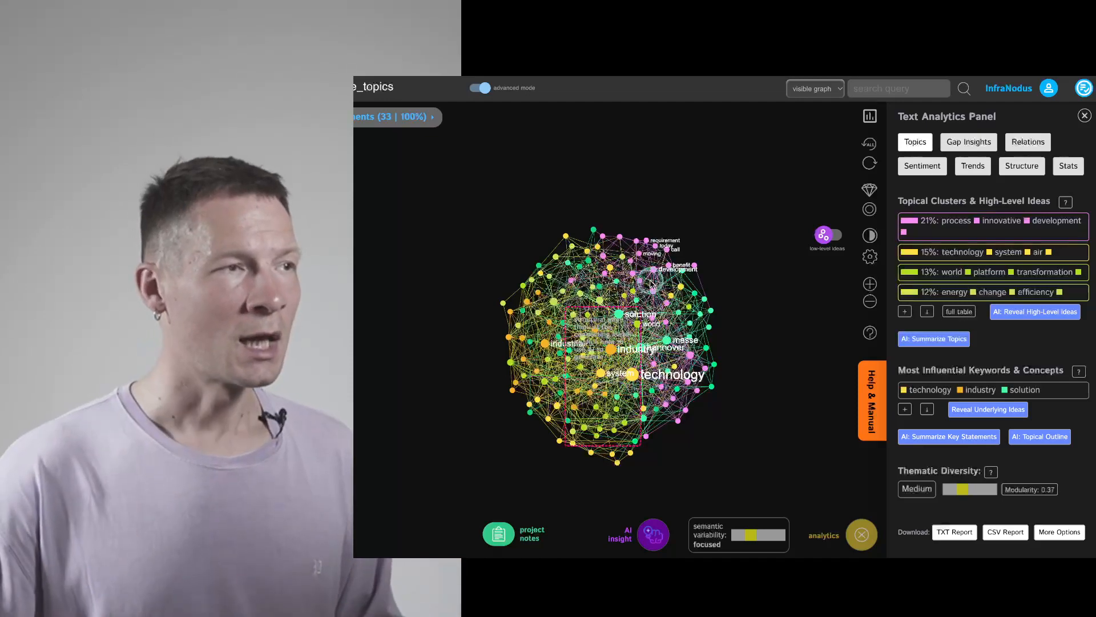
pyautogui.scroll(3, 651, 281)
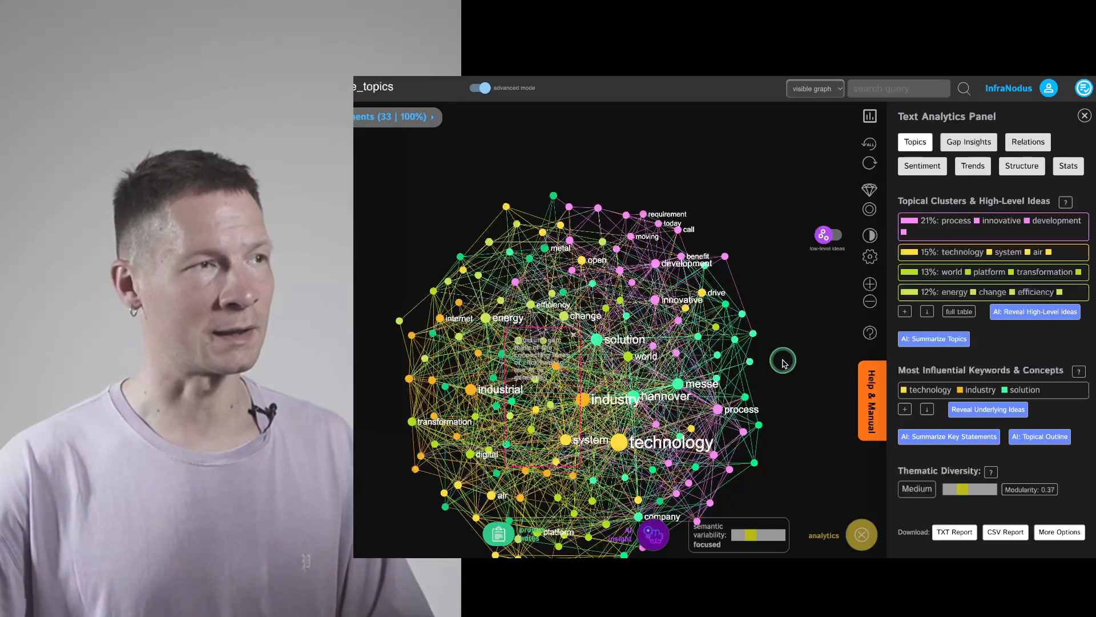
pyautogui.moveTo(769, 317); pyautogui.dragTo(793, 268)
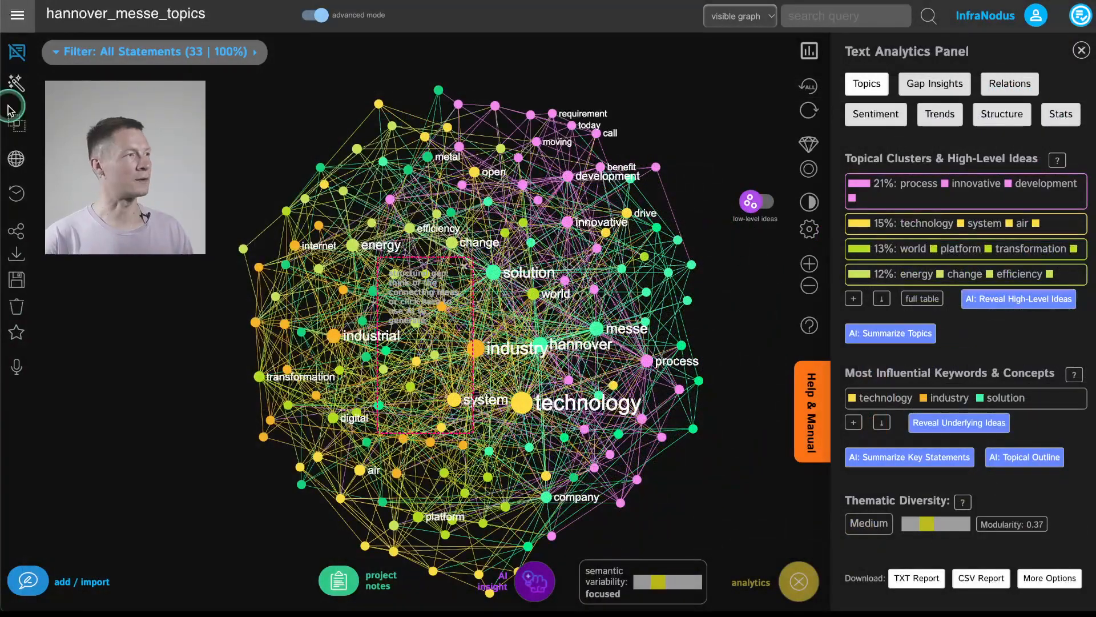
pyautogui.click(18, 16)
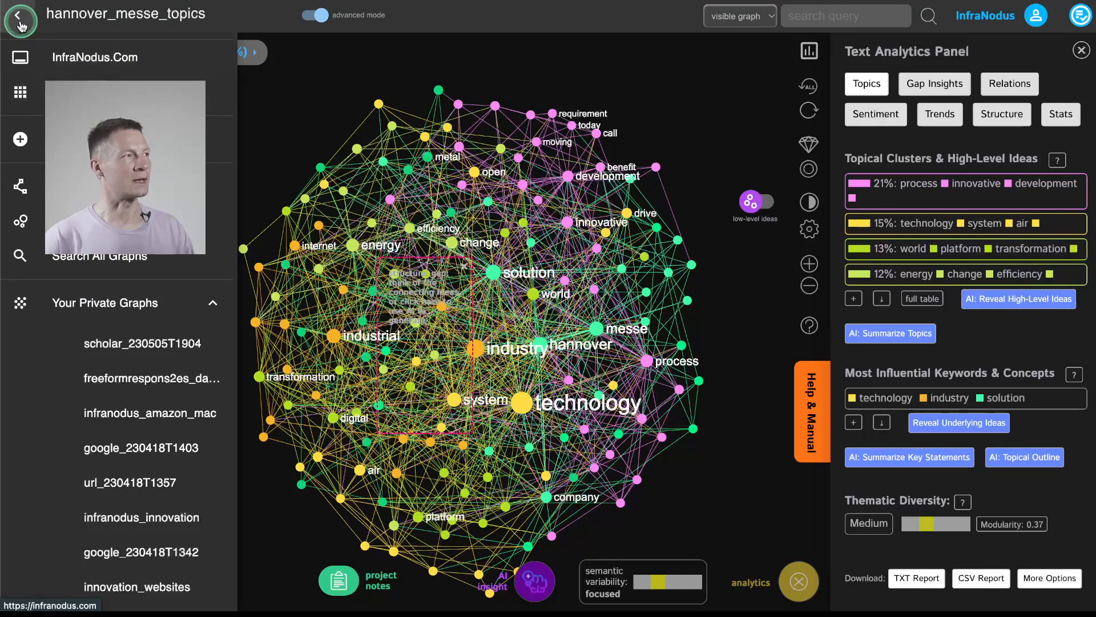
pyautogui.click(18, 15)
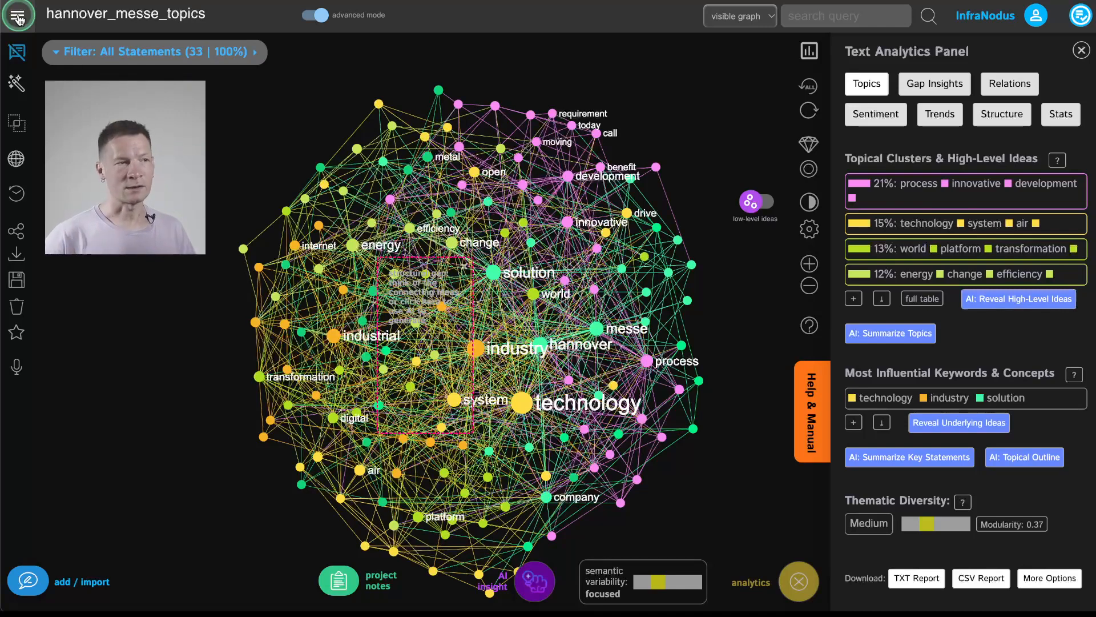
# - Open the apps overview, look at the Import Spreadsheet app's import page and return to the overview
pyautogui.click(17, 18)
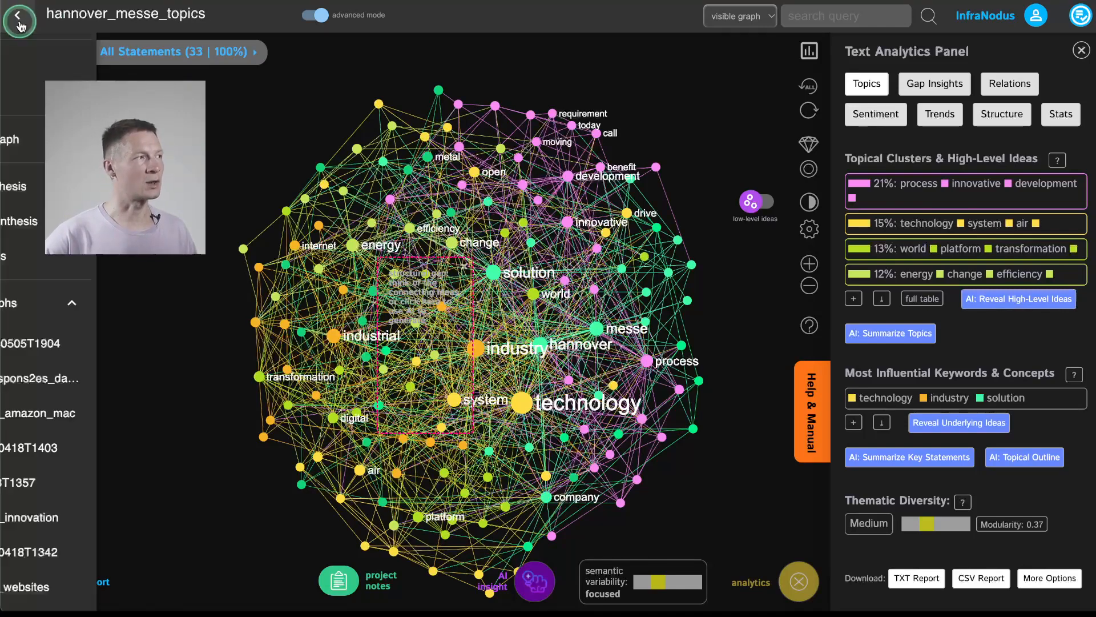
pyautogui.click(67, 93)
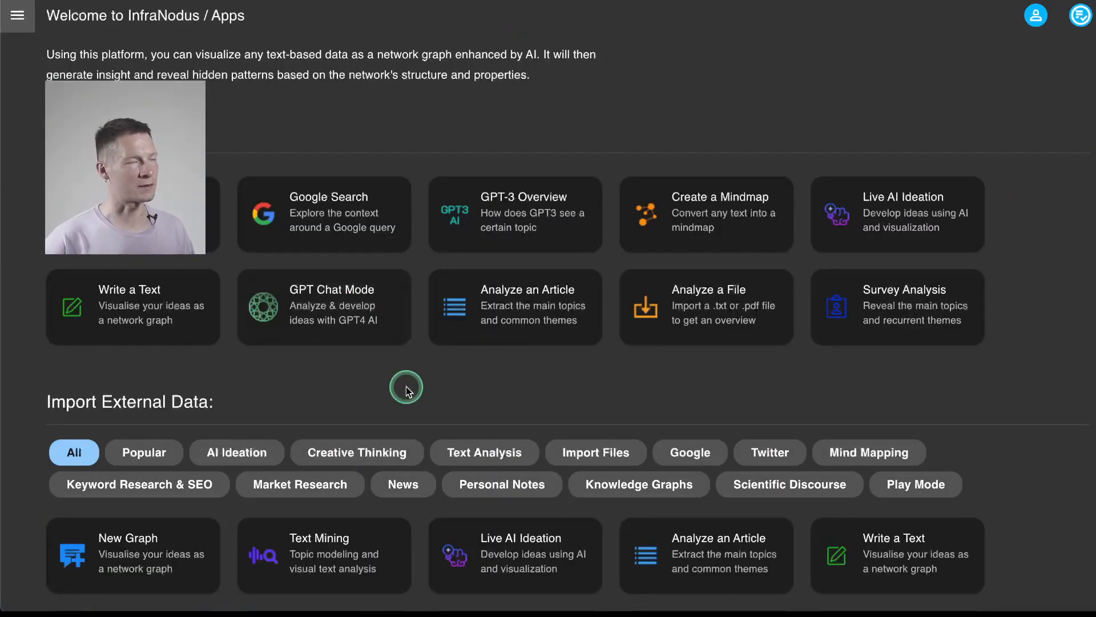
pyautogui.scroll(-8, 406, 388)
pyautogui.scroll(-5, 407, 388)
pyautogui.scroll(2, 404, 274)
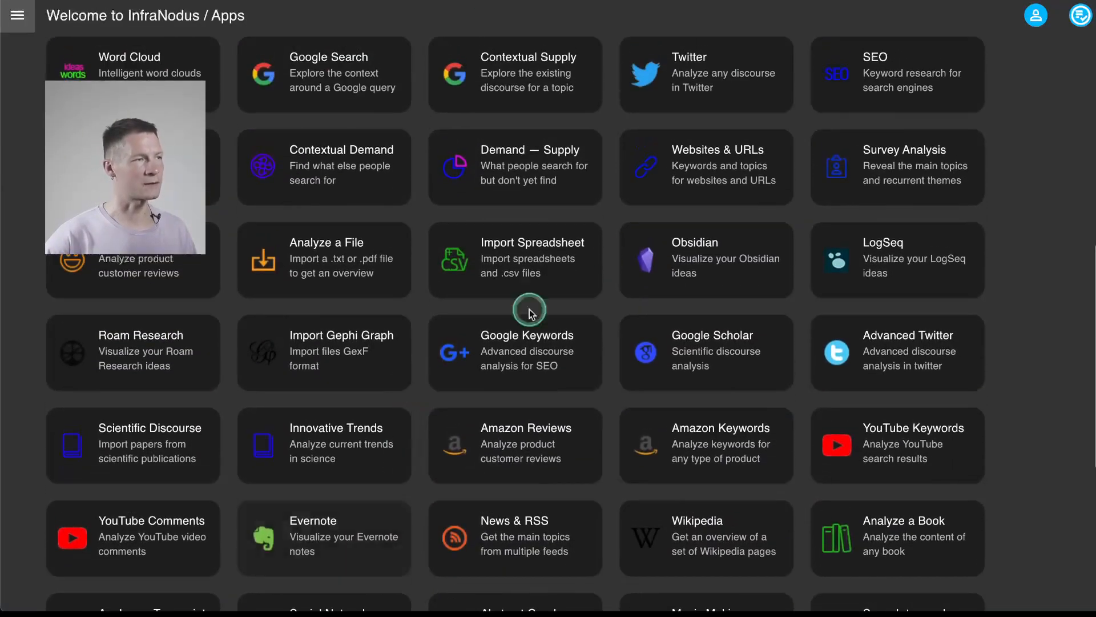
pyautogui.click(525, 268)
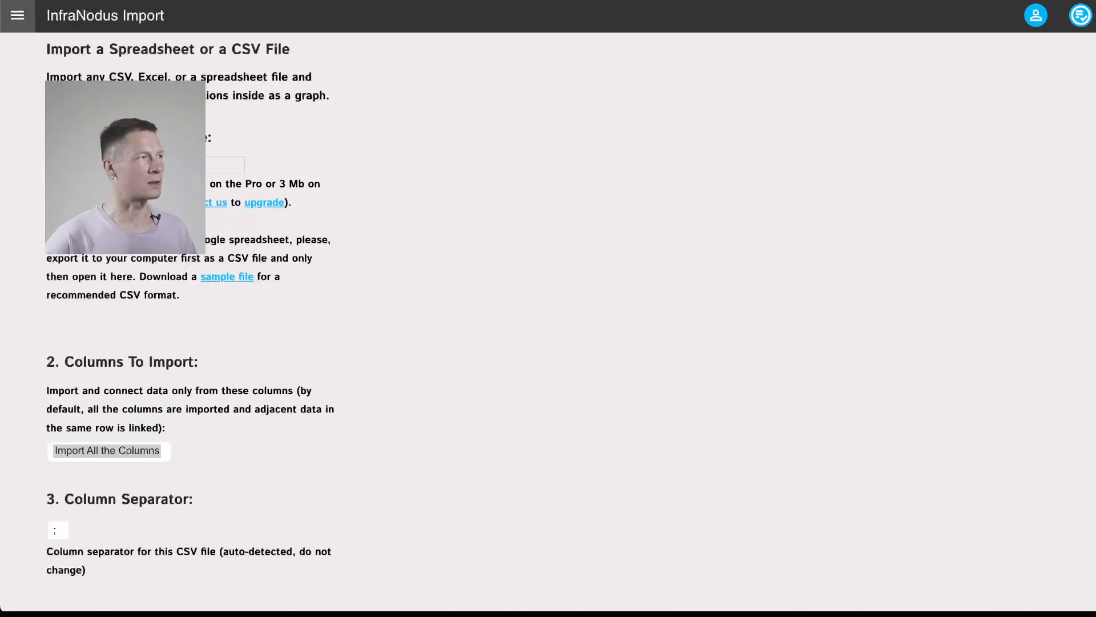
pyautogui.hotkey('alt', 'Left')
# - Browse the available apps and filter the external data imports to the Scientific Discourse category
pyautogui.scroll(-3, 440, 445)
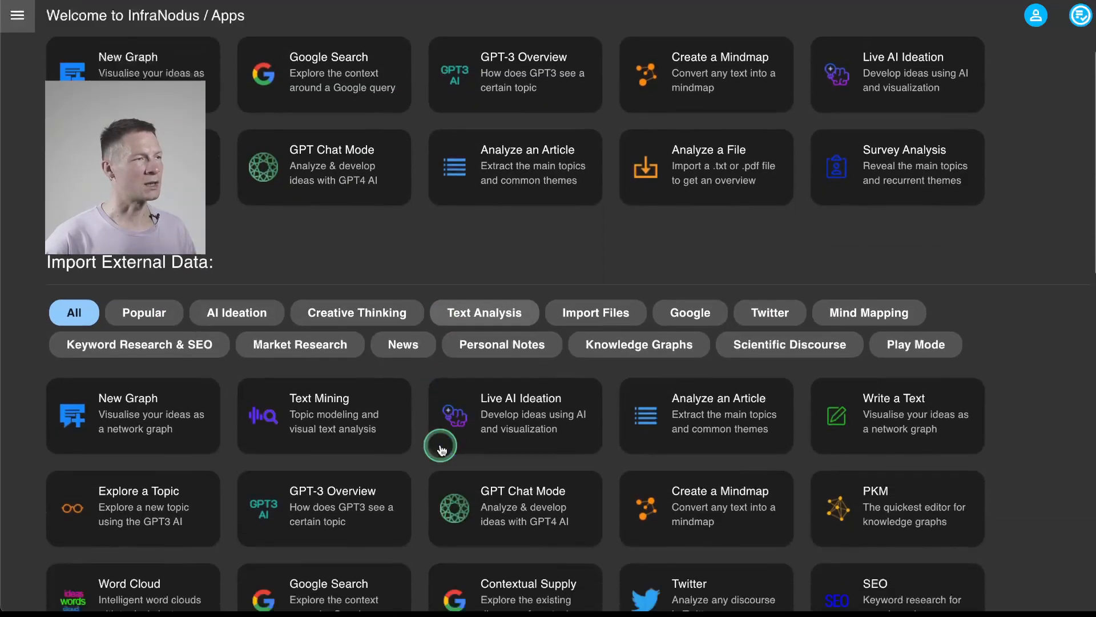
pyautogui.scroll(-3, 440, 445)
pyautogui.scroll(1, 438, 375)
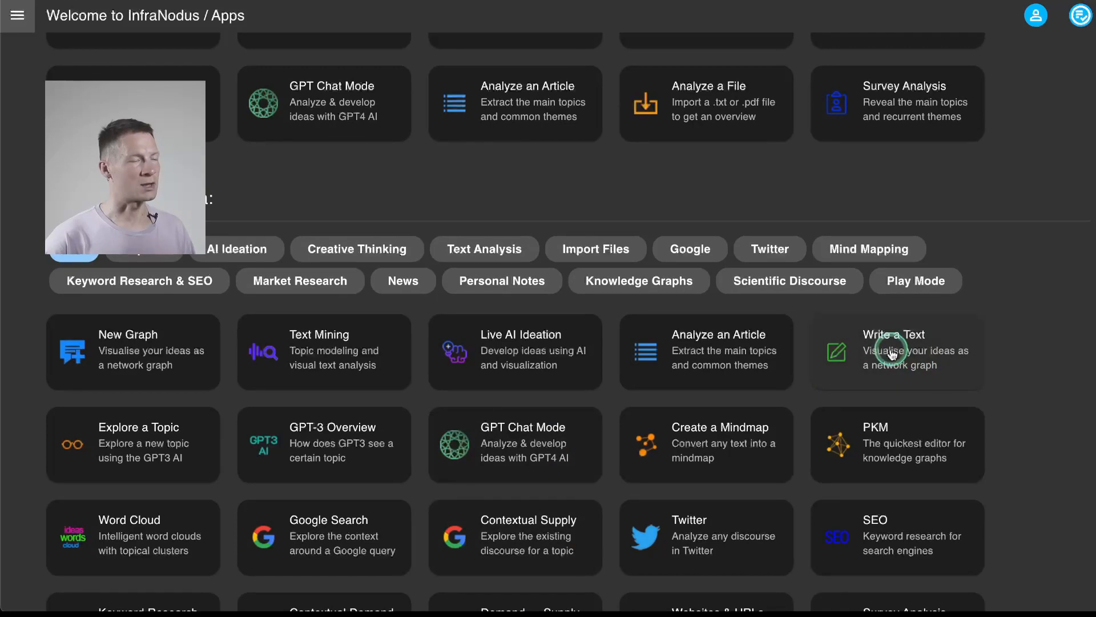
pyautogui.scroll(3, 364, 235)
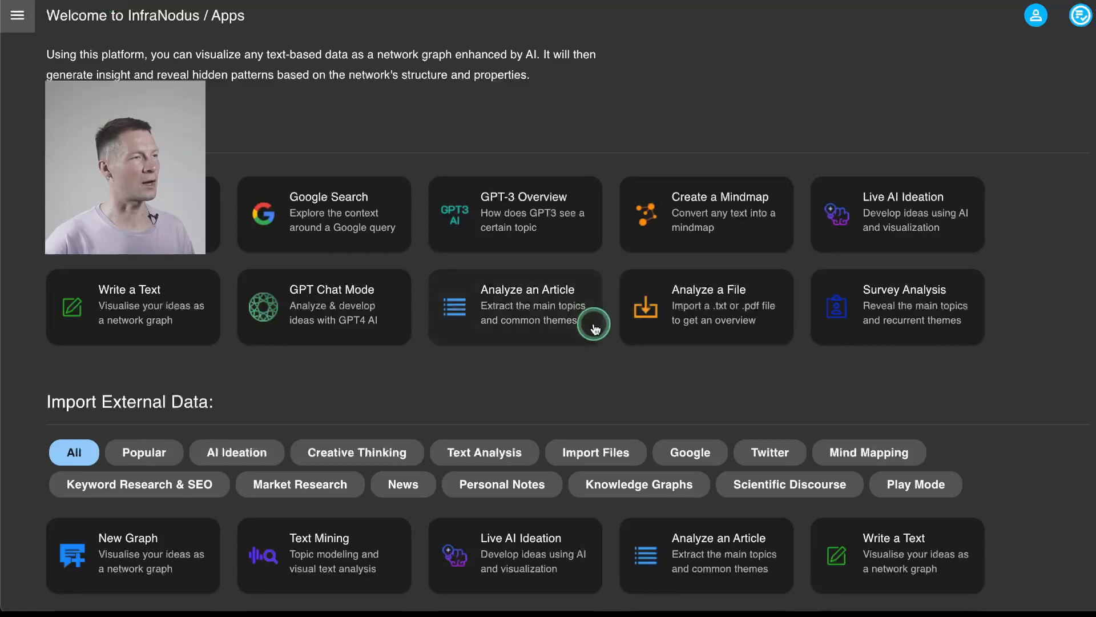
pyautogui.scroll(-3, 592, 336)
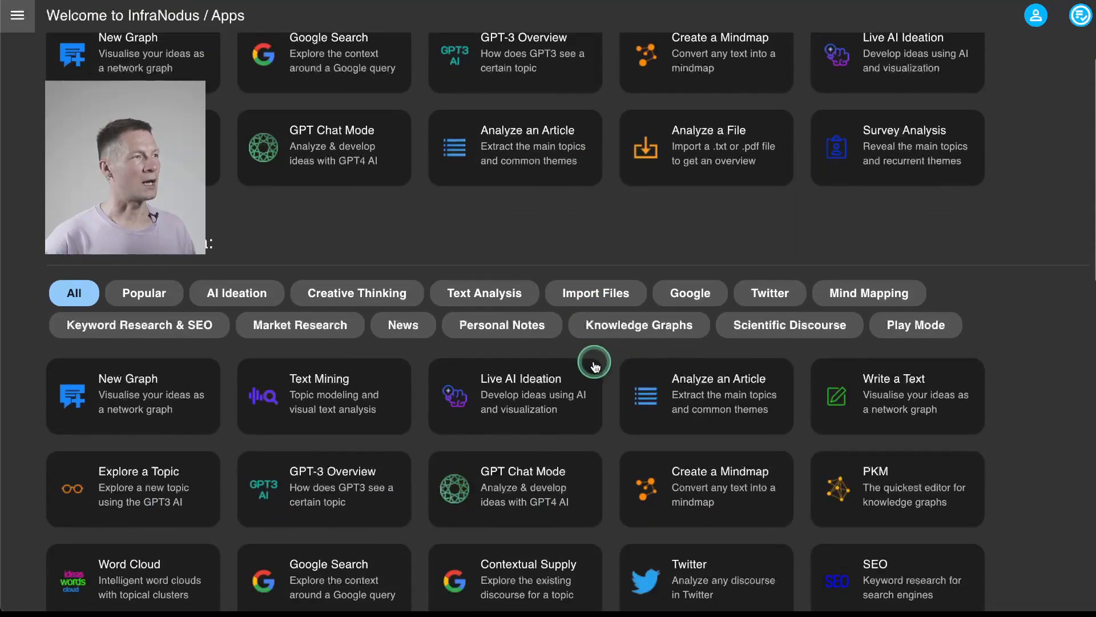
pyautogui.scroll(2, 320, 514)
pyautogui.scroll(-1, 308, 531)
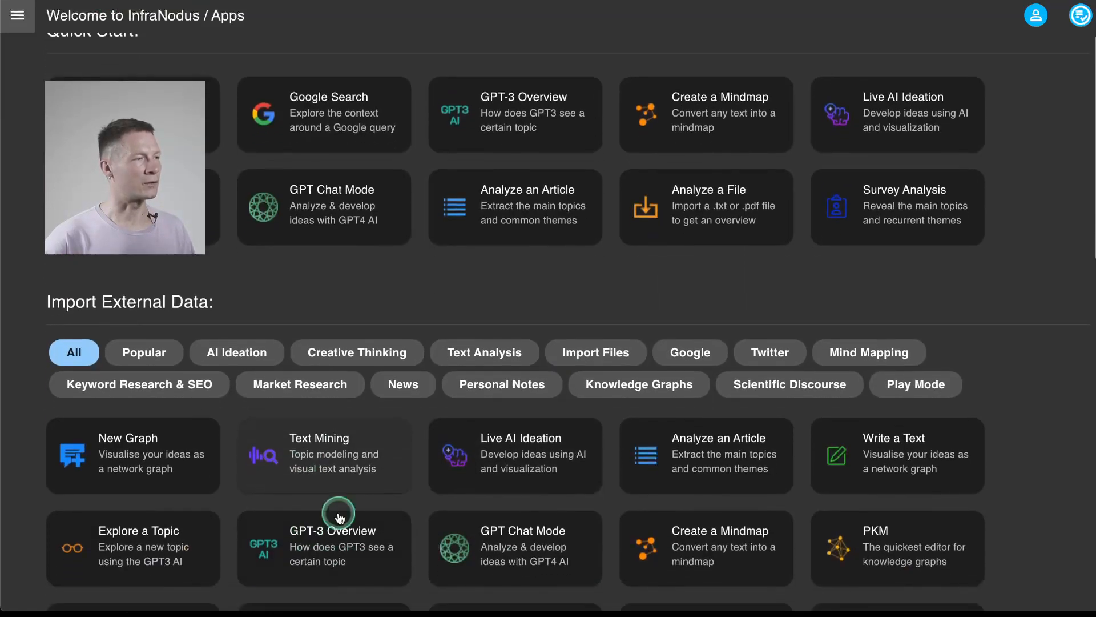
pyautogui.click(800, 388)
pyautogui.click(122, 457)
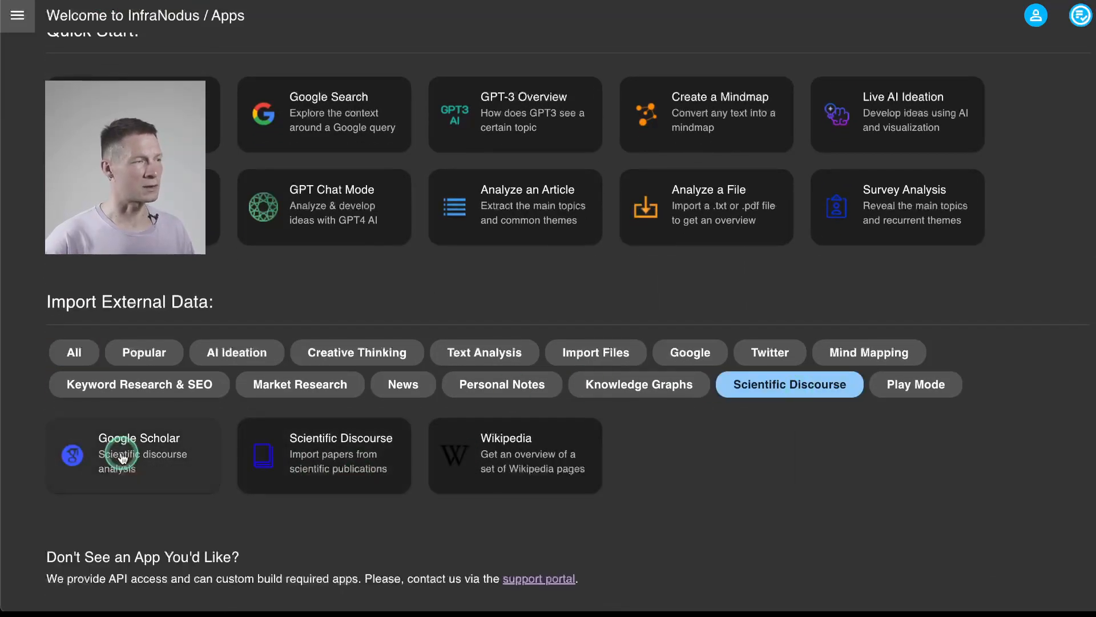
pyautogui.click(317, 449)
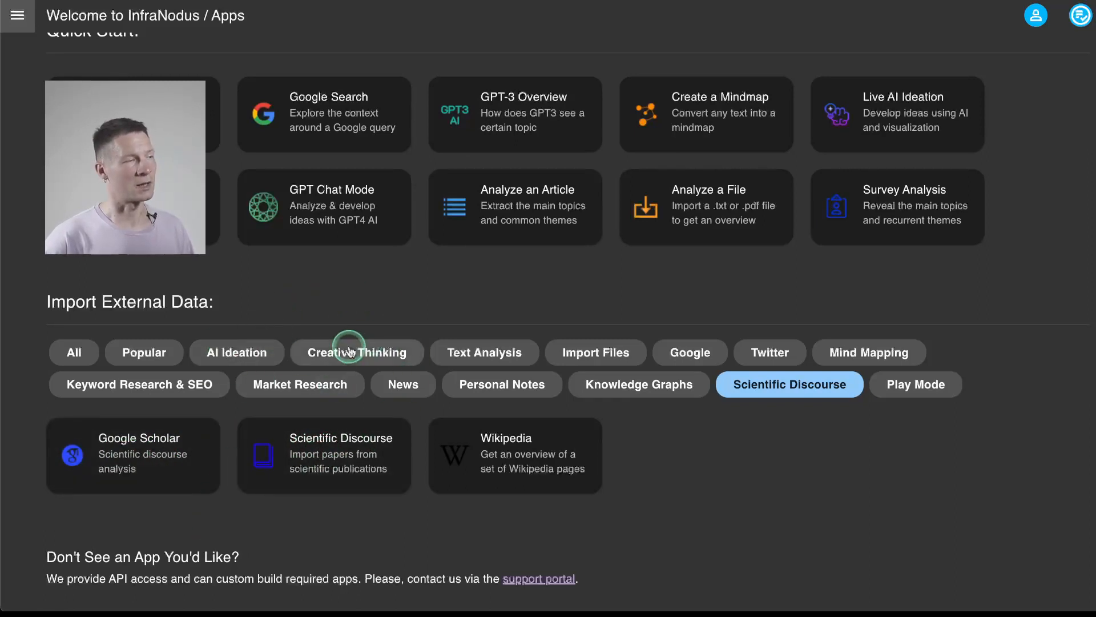
# - Open the hannover_messe_topics graph from the private graphs
pyautogui.click(25, 23)
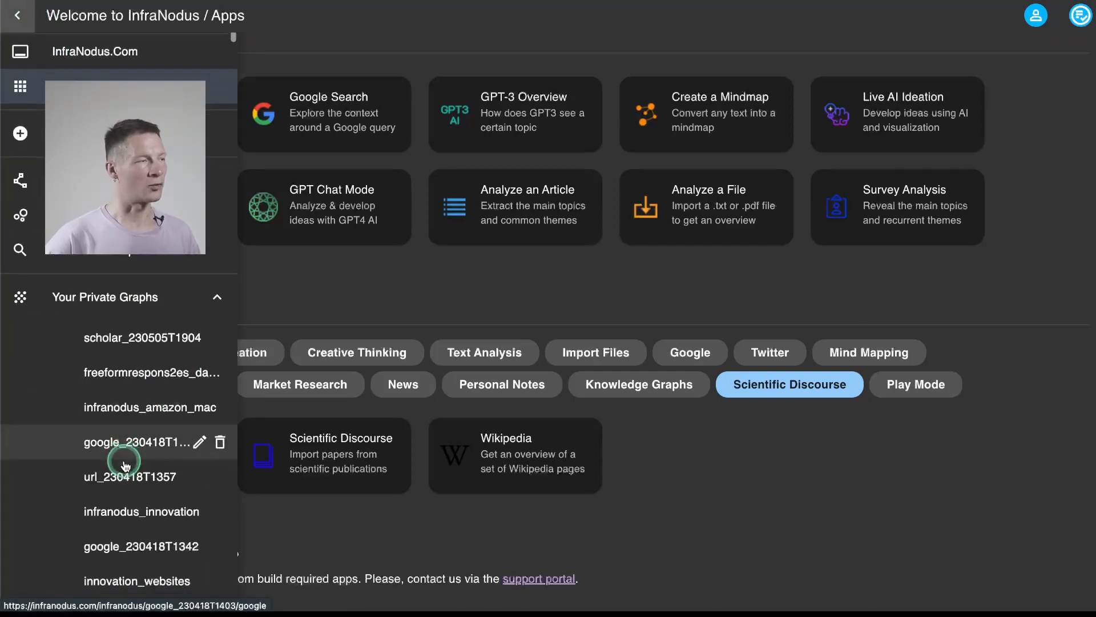
pyautogui.scroll(-4, 123, 456)
pyautogui.scroll(-1, 125, 465)
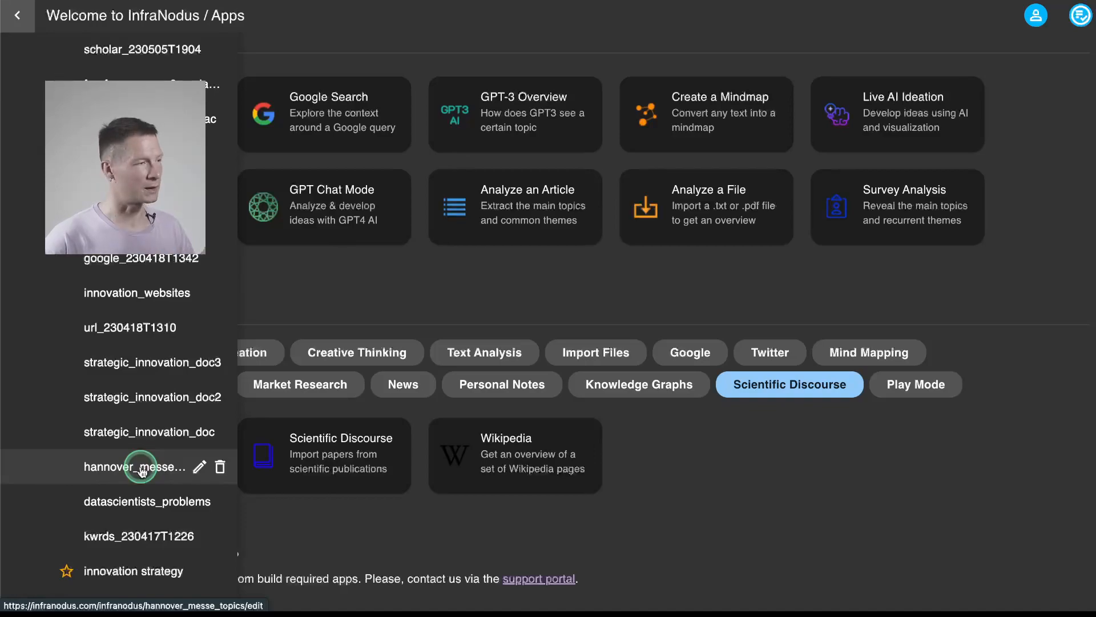
pyautogui.click(142, 469)
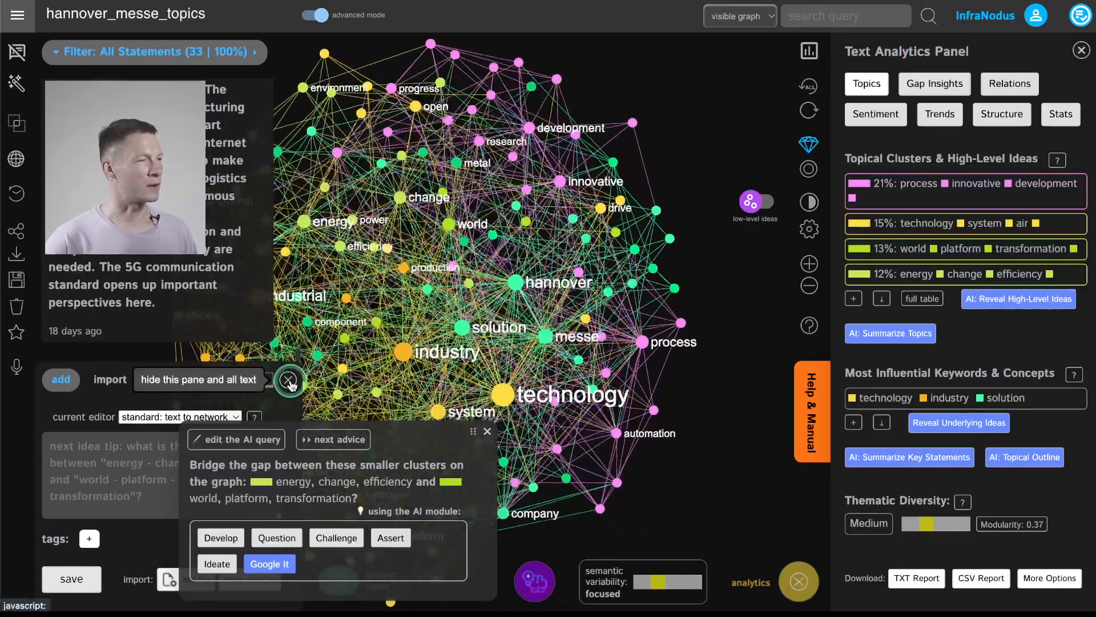
# - Hide the text editor, the statements list and the AI advice box so only the graph and analytics remain
pyautogui.click(288, 381)
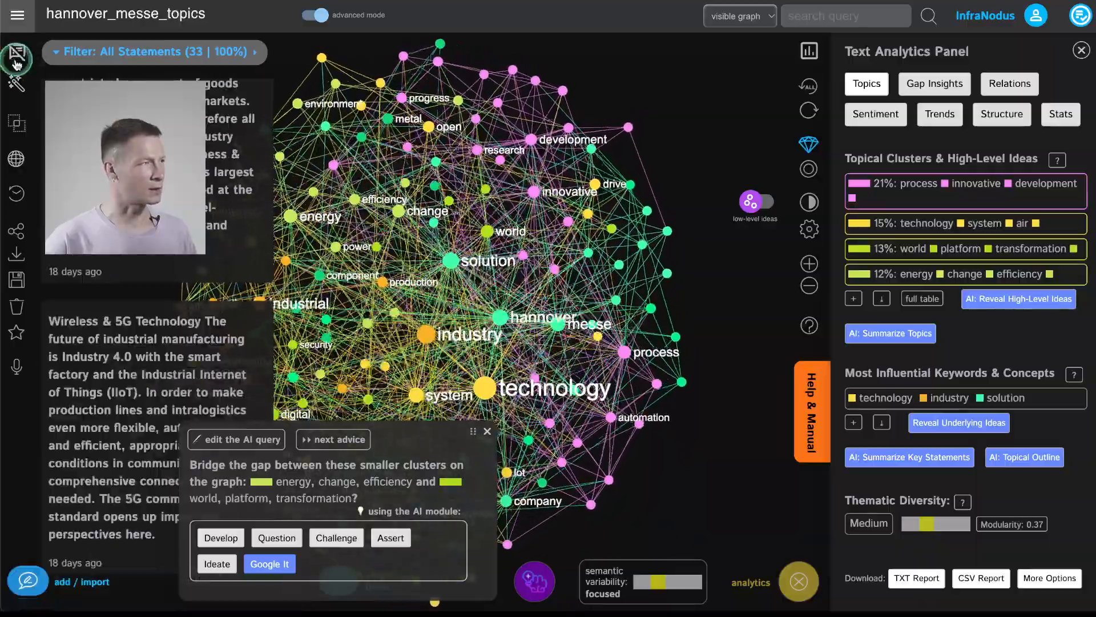
pyautogui.click(11, 52)
pyautogui.click(487, 431)
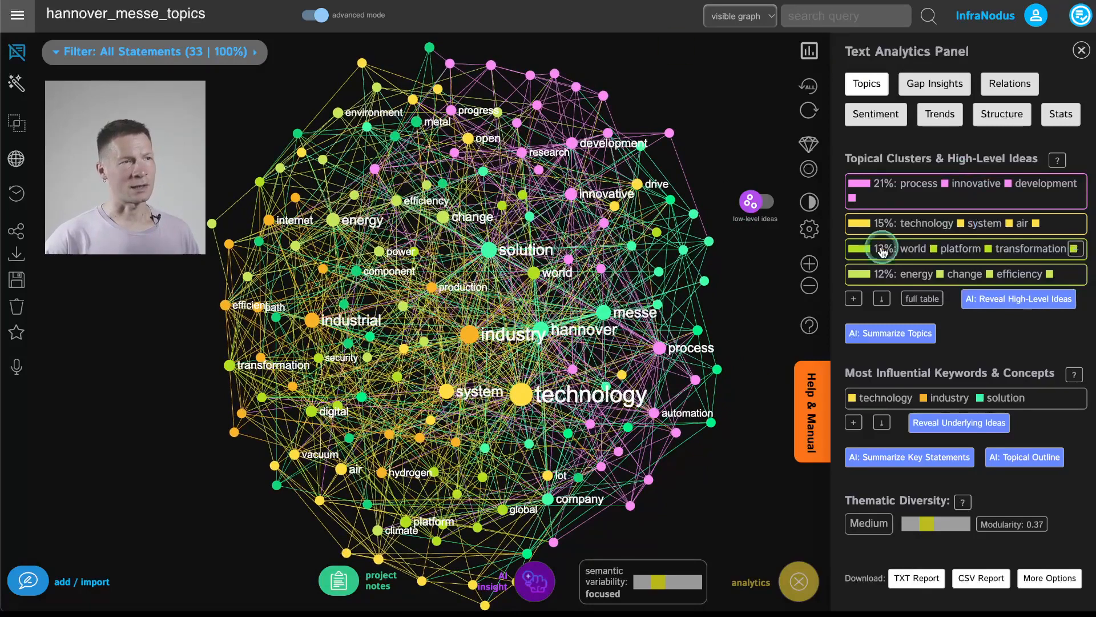
# - Open the Text Diagnostics Workflow and look through its list of analysis steps
pyautogui.click(1080, 16)
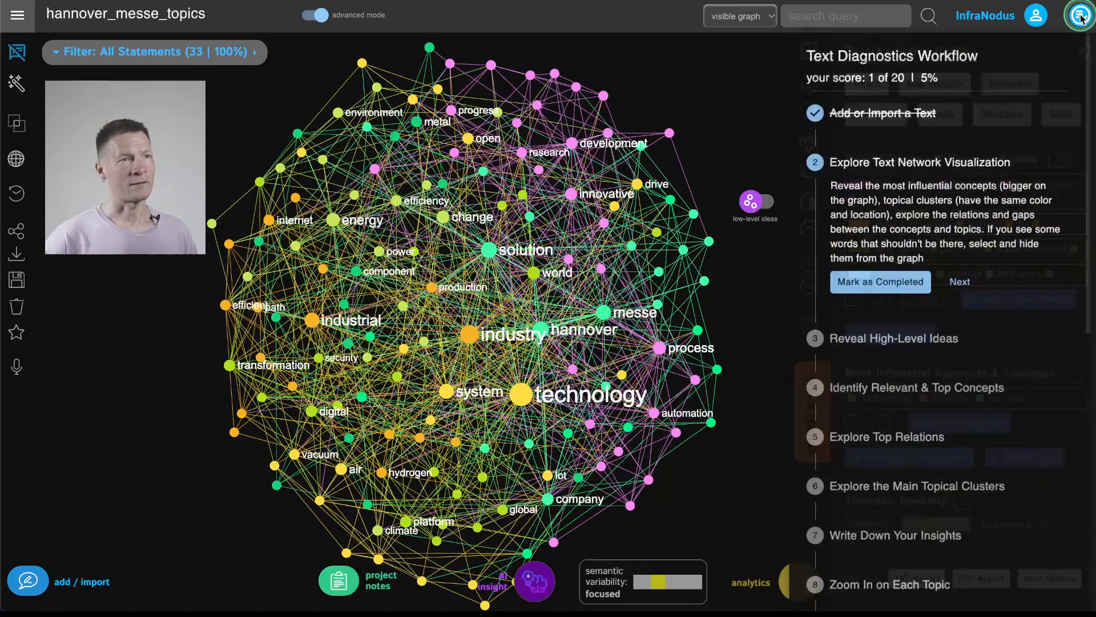
pyautogui.scroll(-8, 961, 403)
pyautogui.scroll(7, 962, 408)
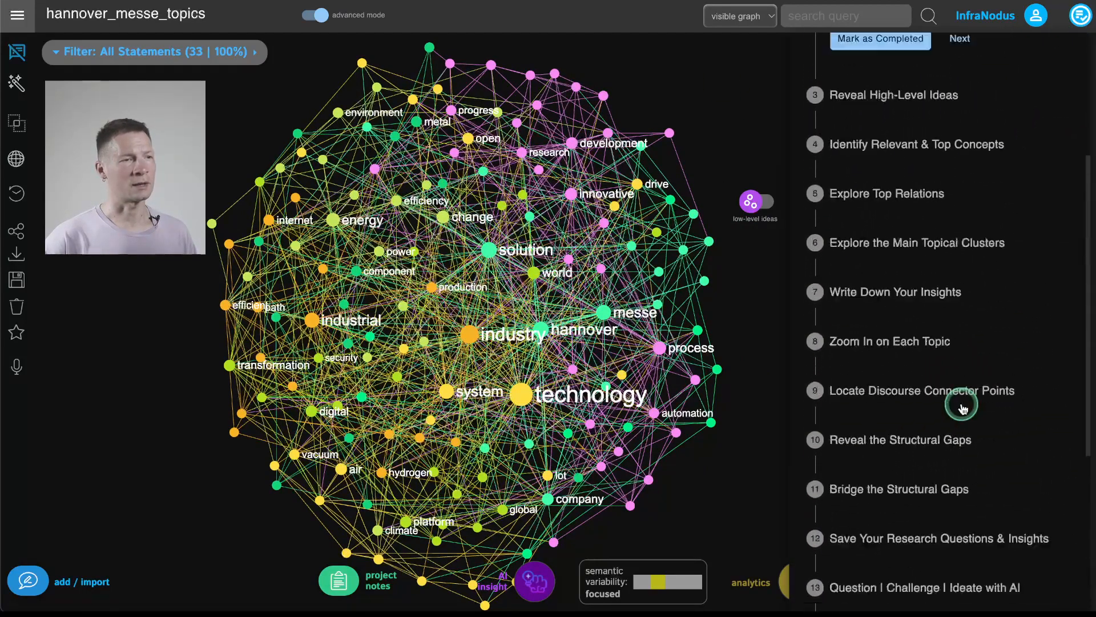
# - Close the Text Diagnostics Workflow and return to the Text Analytics Panel
pyautogui.scroll(2, 926, 320)
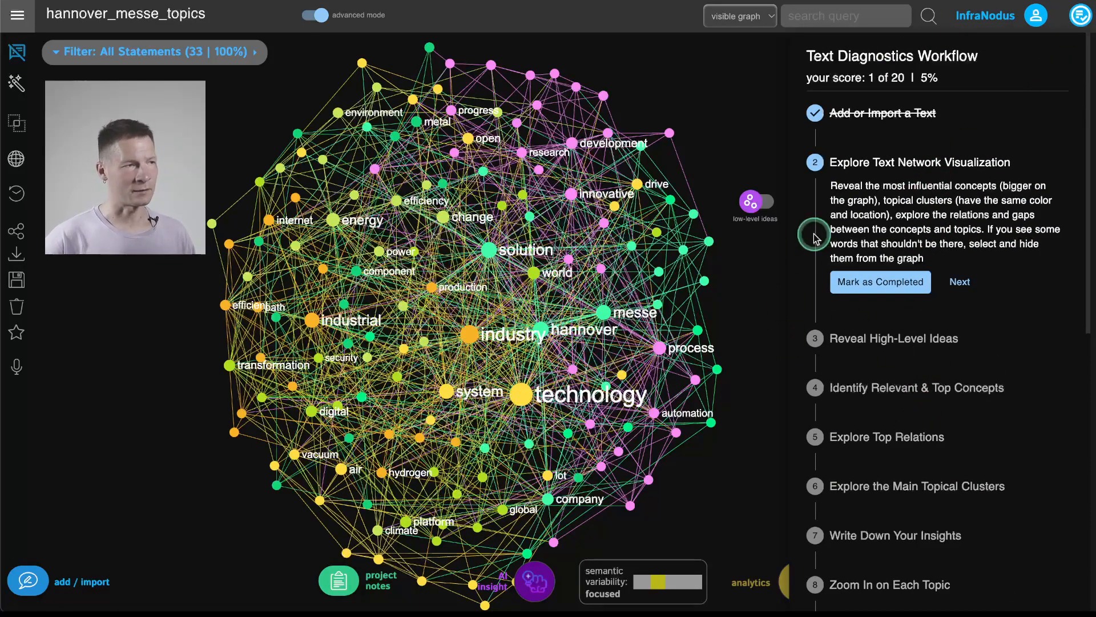
pyautogui.click(1078, 17)
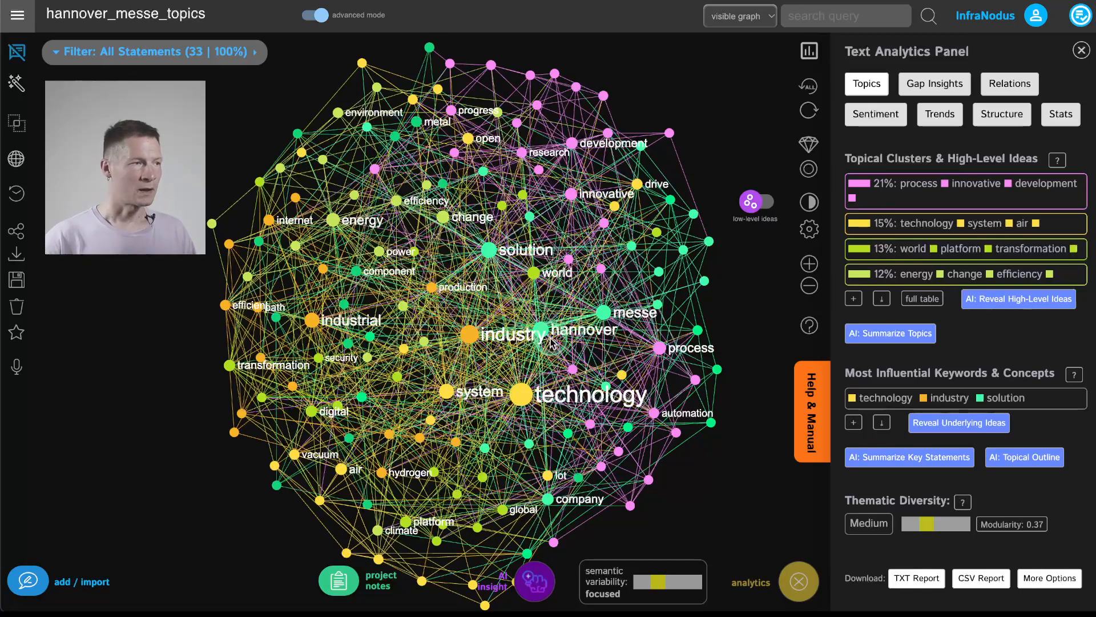
# - Highlight the connections of the industry node and the technology node one at a time, clearing each selection
pyautogui.moveTo(437, 325); pyautogui.dragTo(464, 317)
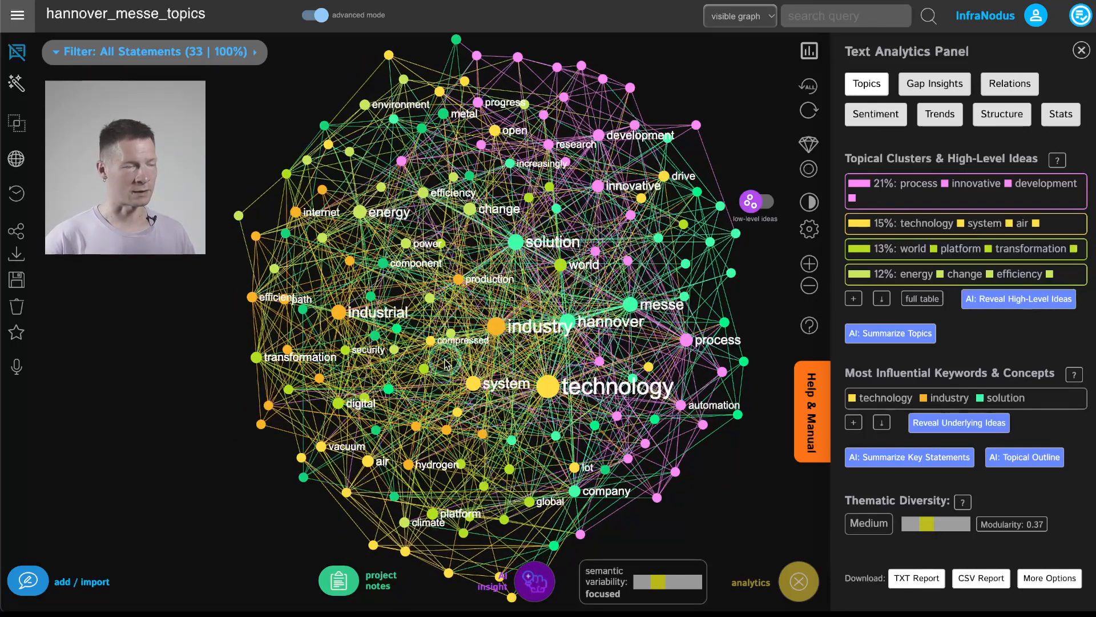
pyautogui.click(500, 335)
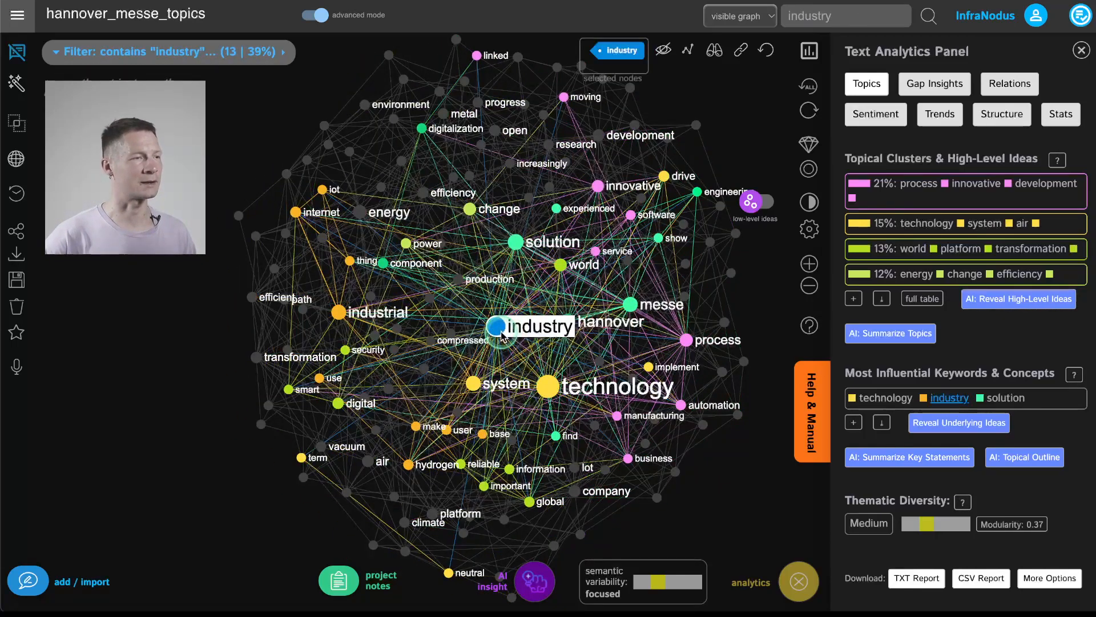
pyautogui.click(500, 334)
pyautogui.click(546, 384)
pyautogui.click(546, 384)
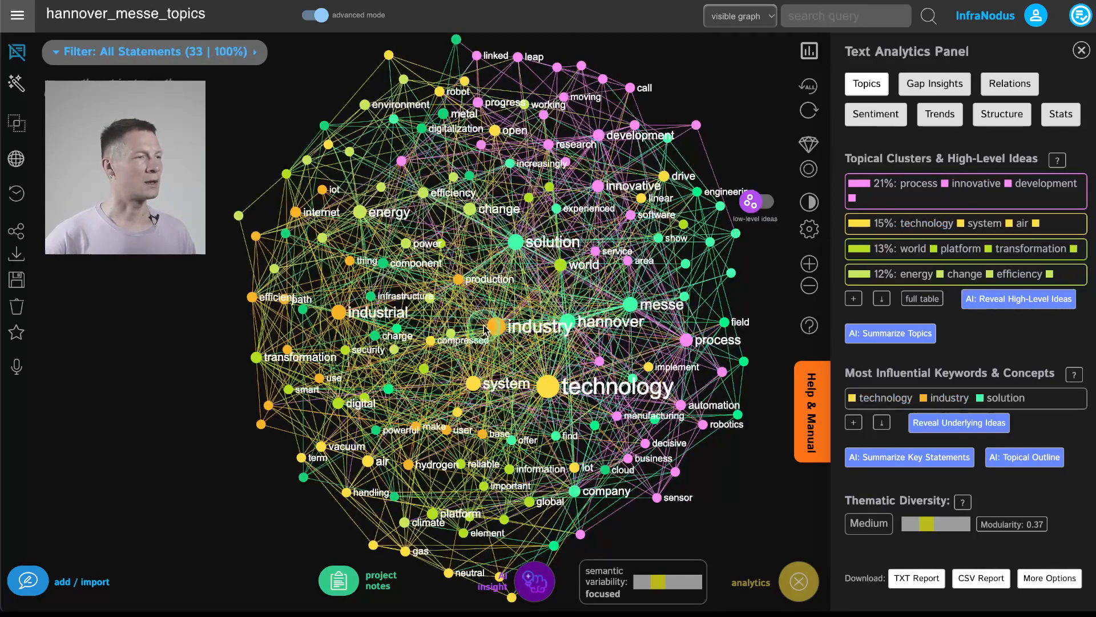
# - Highlight the shared connections of the industrial and internet nodes together, and clear the selection
pyautogui.click(339, 313)
pyautogui.click(296, 212)
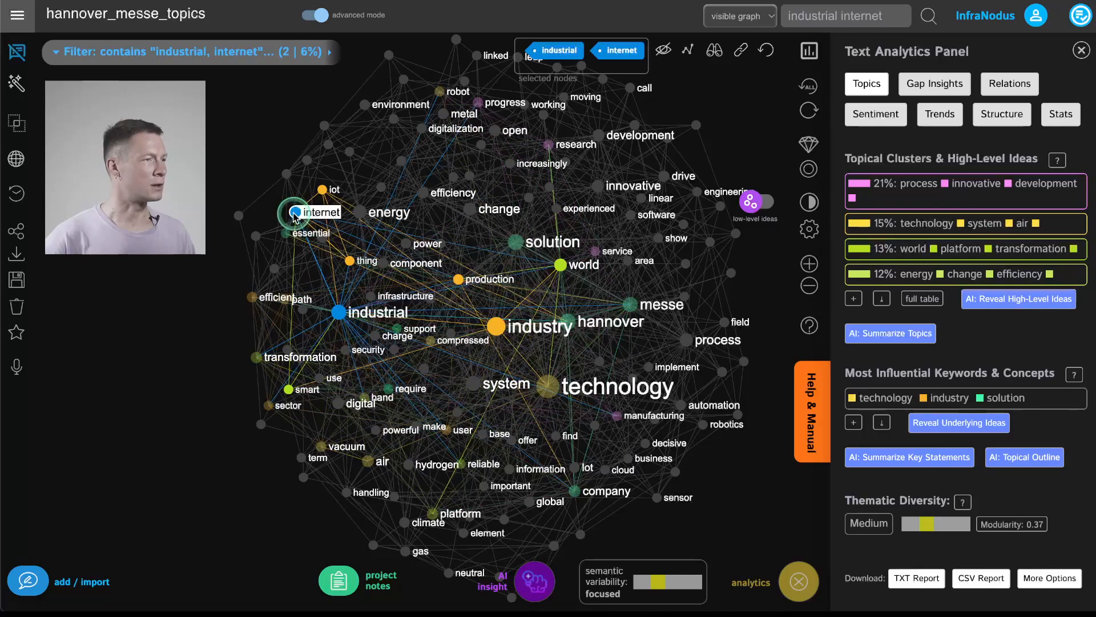
pyautogui.click(341, 312)
pyautogui.click(296, 211)
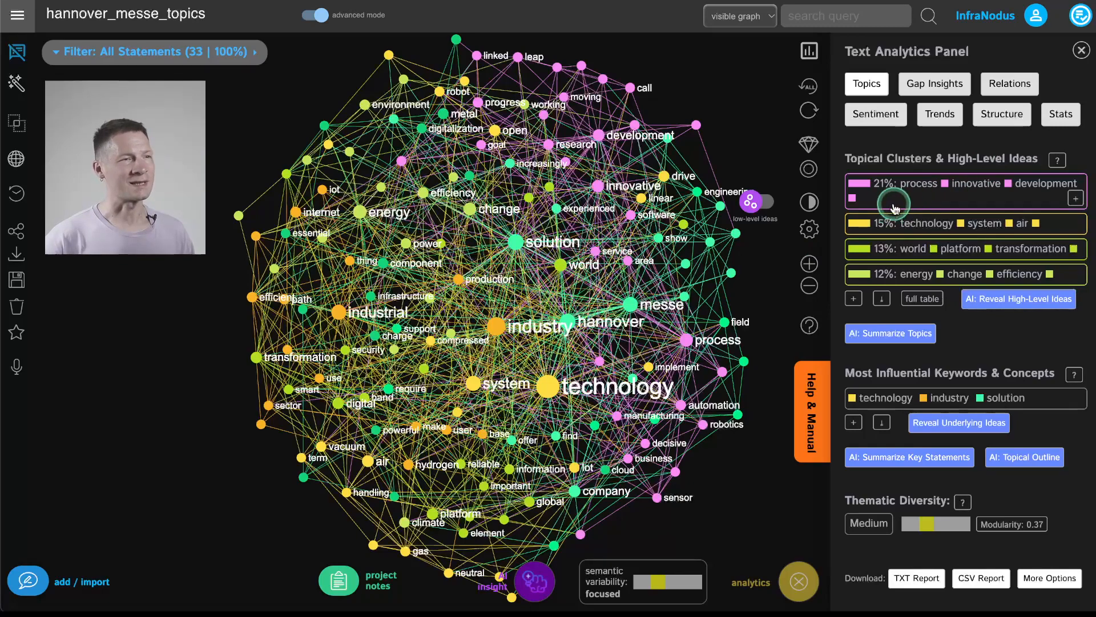
# - Highlight the process, innovative, development cluster, clear it, and hide and reopen the Text Analytics Panel
pyautogui.click(914, 200)
pyautogui.click(913, 197)
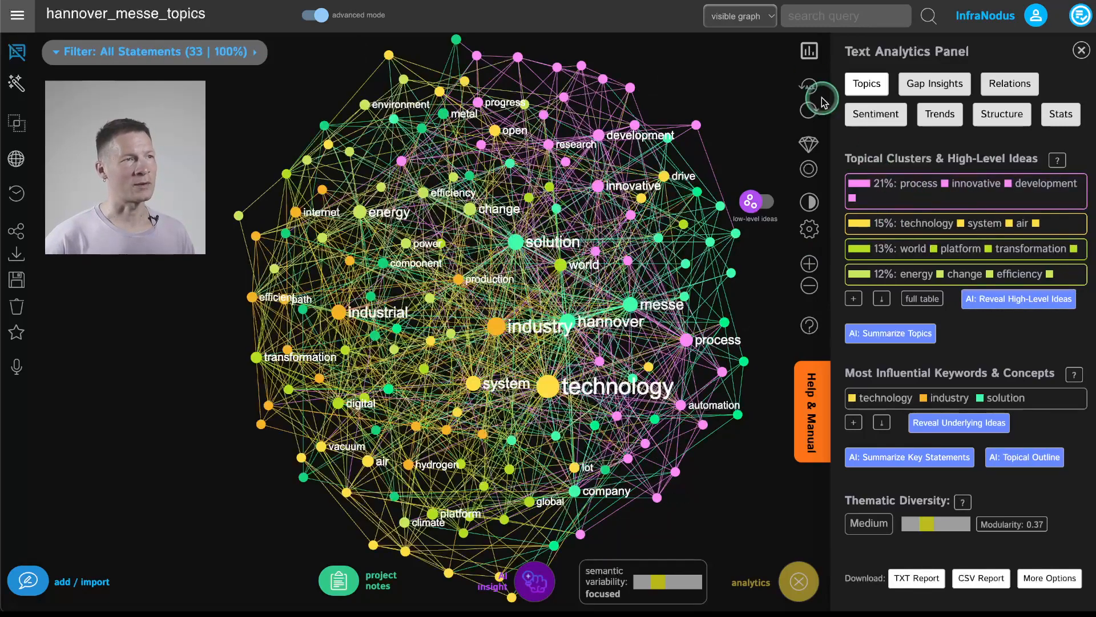
pyautogui.click(809, 51)
pyautogui.click(1080, 51)
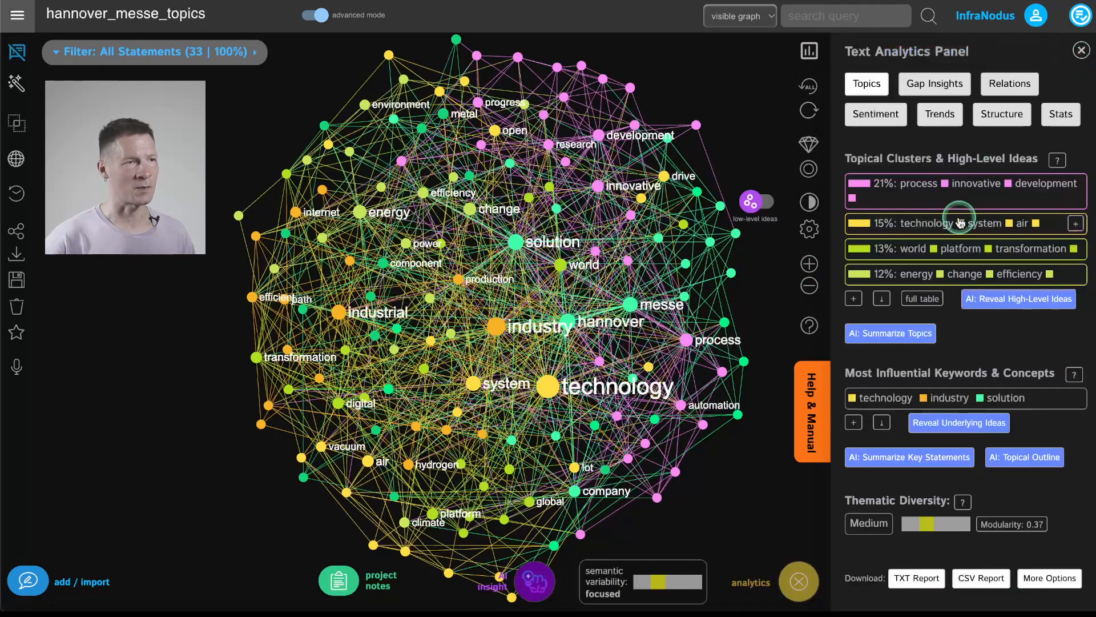
# - Highlight the process, technology and world clusters one by one, and view the full keyword list of the energy cluster
pyautogui.click(923, 206)
pyautogui.click(925, 210)
pyautogui.click(1053, 222)
pyautogui.click(1057, 223)
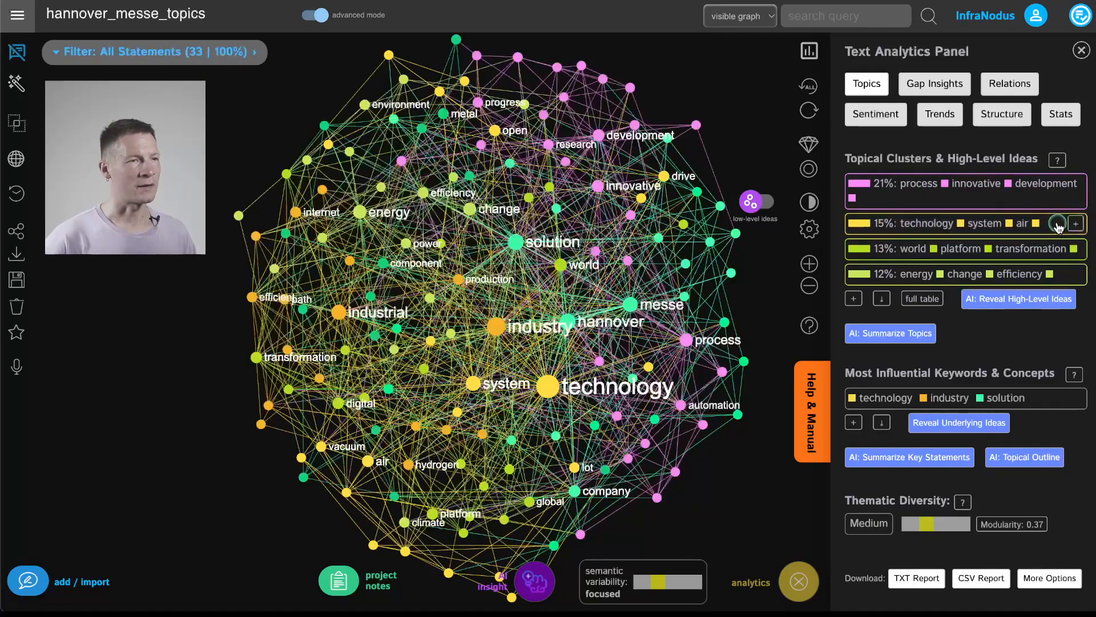
pyautogui.click(1061, 257)
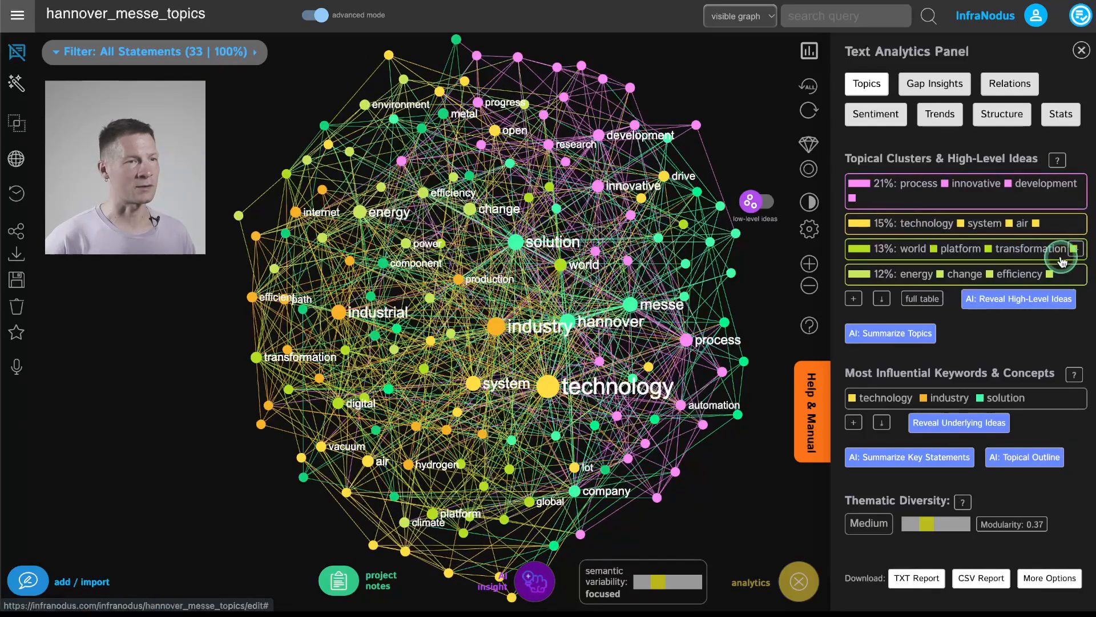
pyautogui.click(1062, 261)
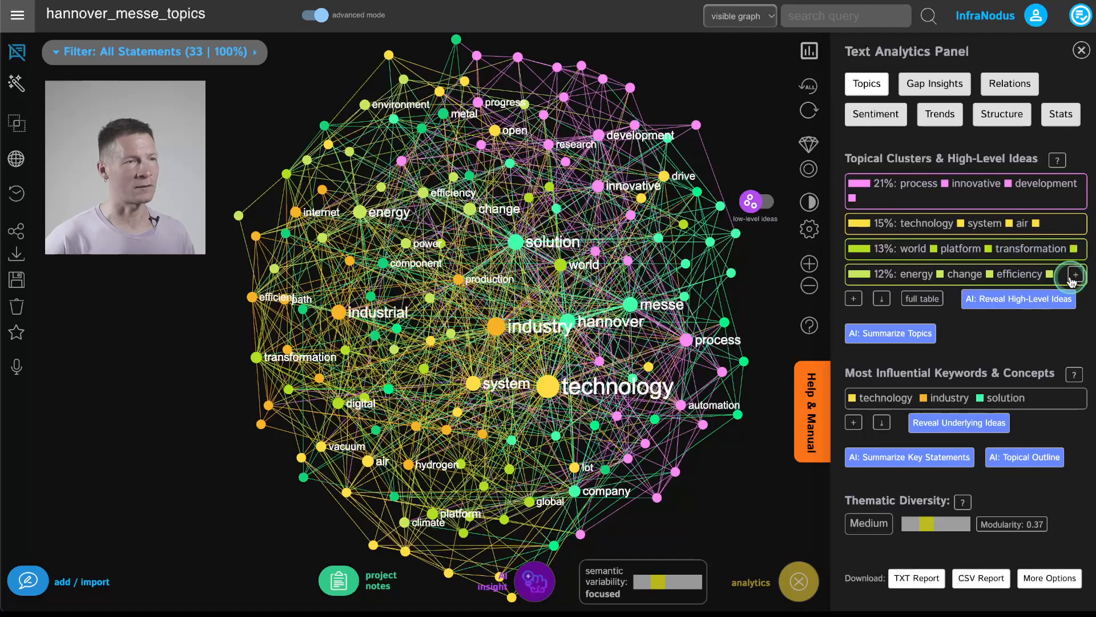
pyautogui.click(1055, 279)
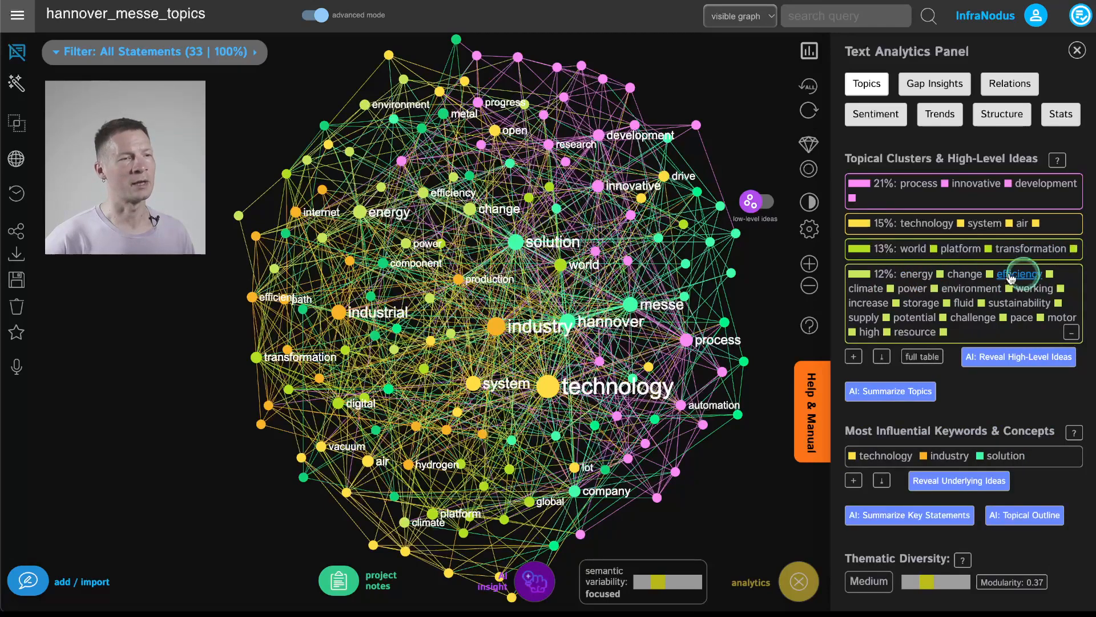
pyautogui.click(1071, 331)
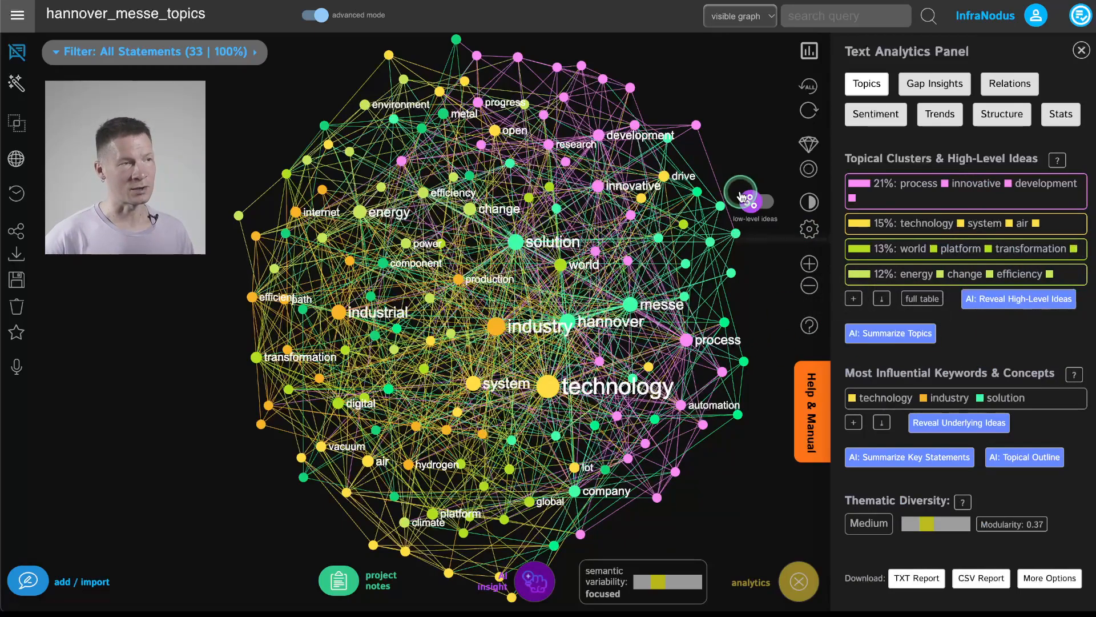
# - Reveal the AI high-level ideas for the topical clusters and show all topics
pyautogui.click(1018, 298)
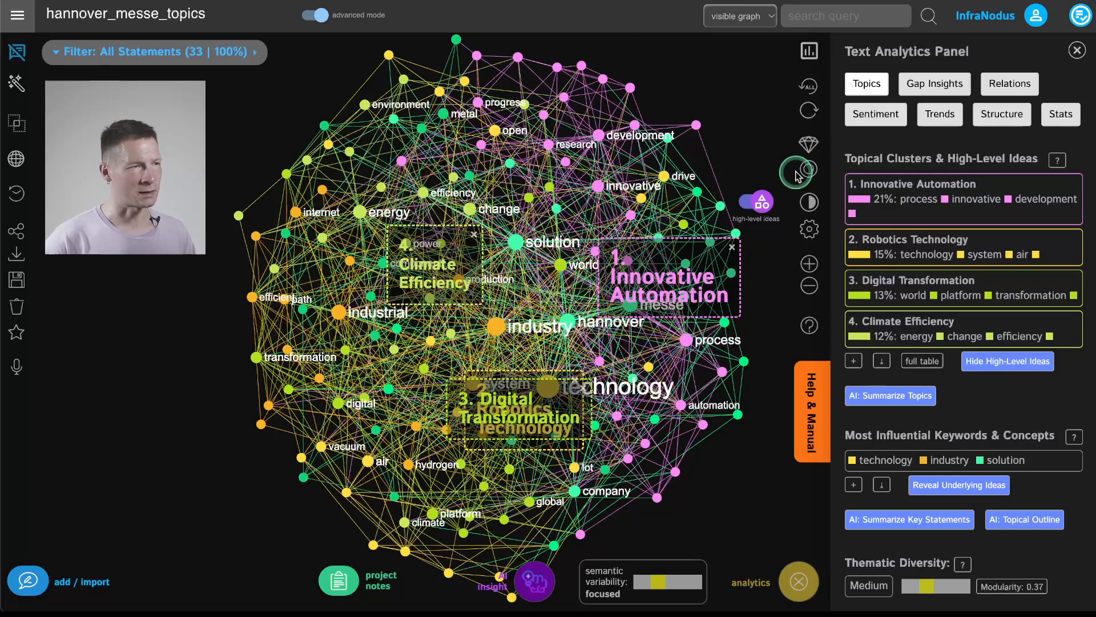
pyautogui.click(854, 362)
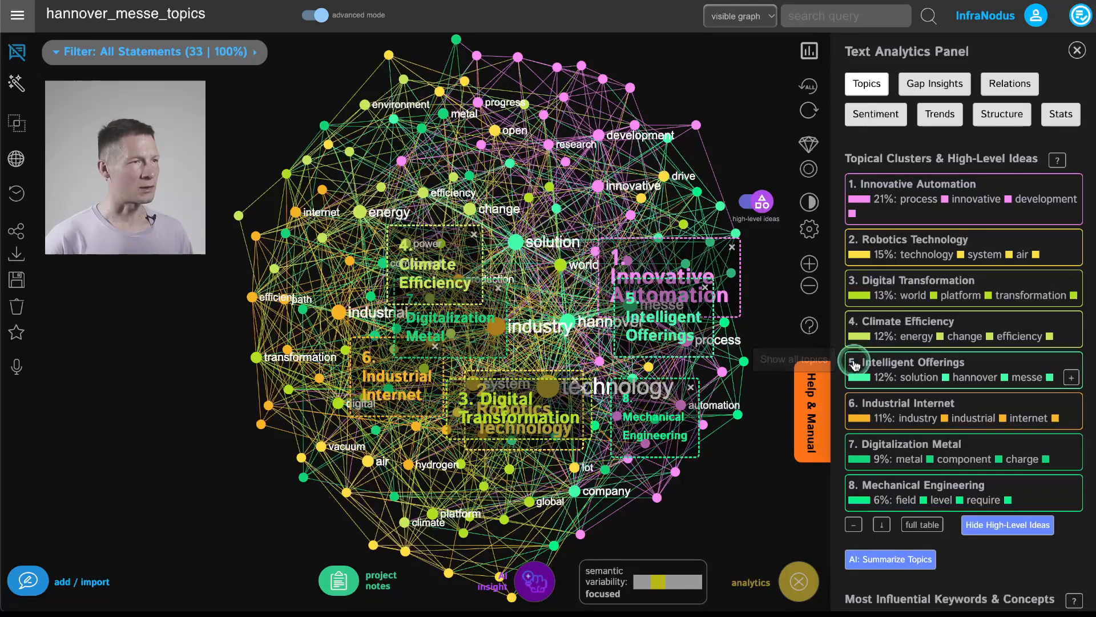
# - Improve the force layout of the graph to spread the topical clusters apart
pyautogui.click(809, 145)
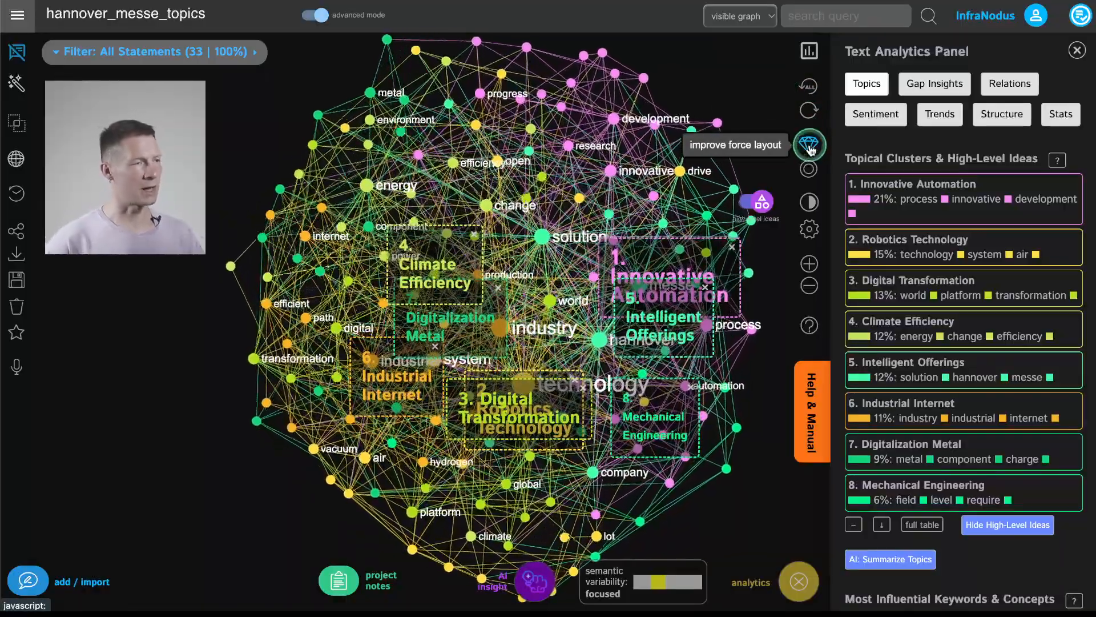
pyautogui.rightClick(811, 150)
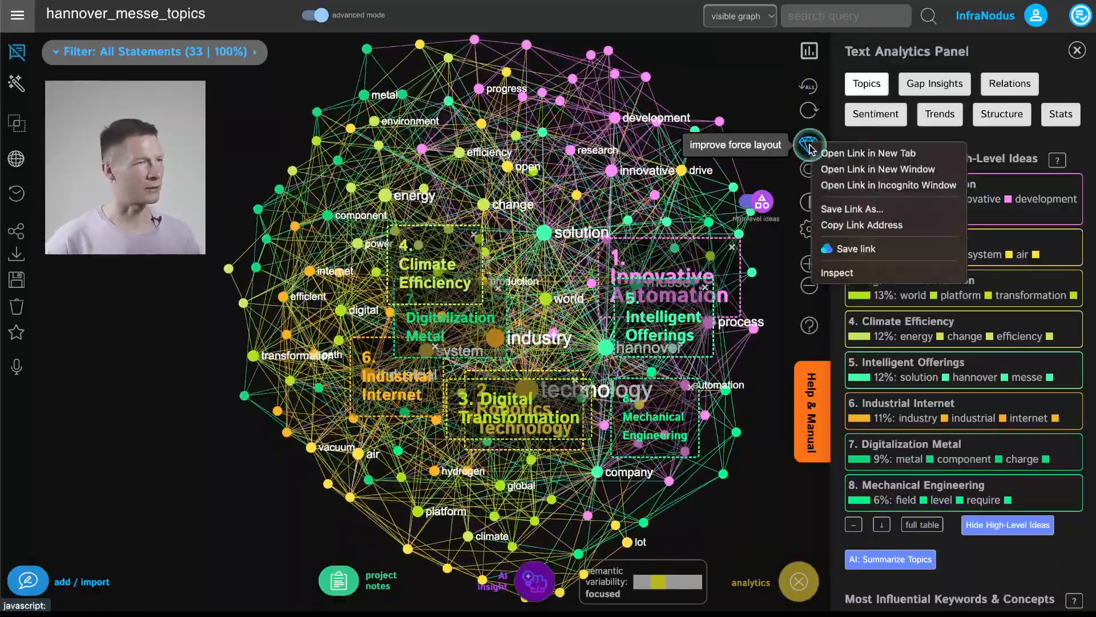
pyautogui.click(802, 144)
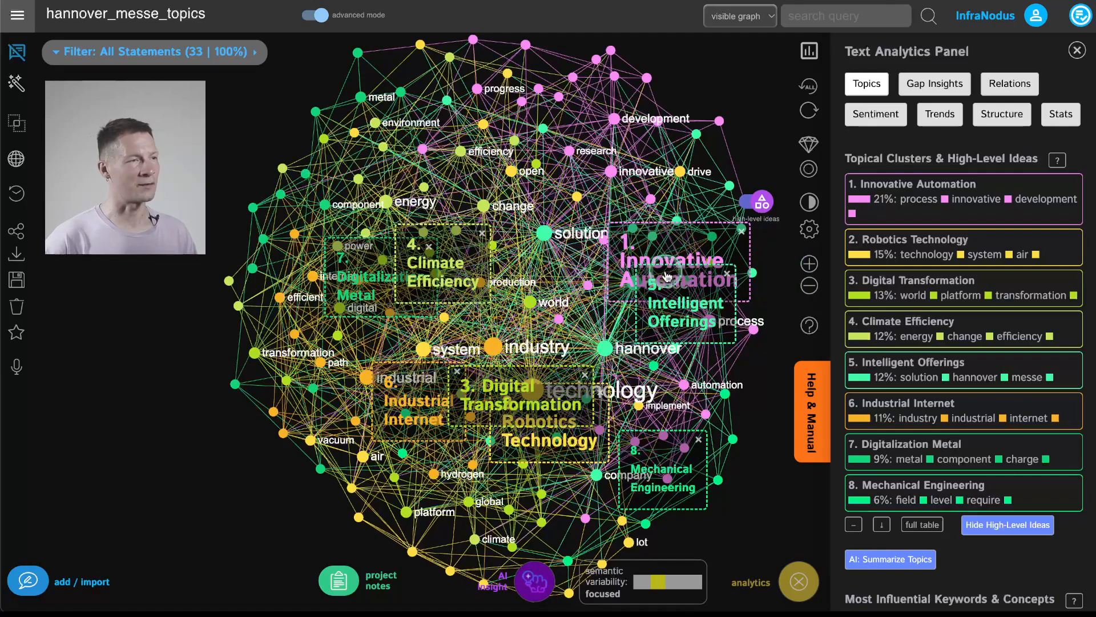
# - Highlight the Innovative Automation and Robotics Technology clusters one at a time, clearing each filter
pyautogui.click(918, 215)
pyautogui.click(918, 215)
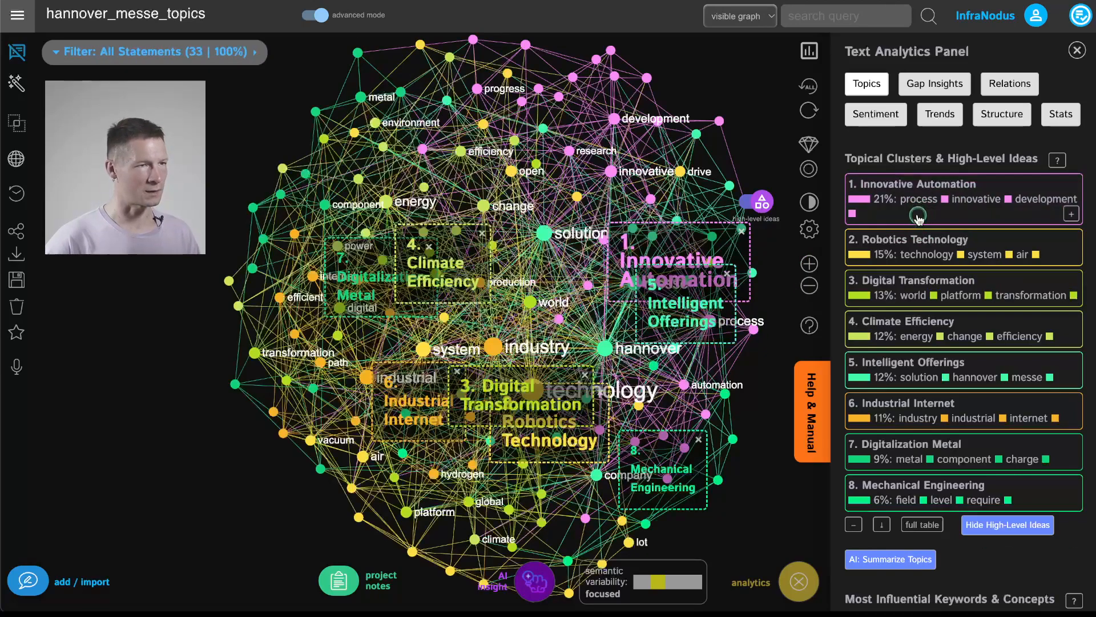
pyautogui.click(996, 240)
pyautogui.click(996, 242)
# - Filter the graph by the Digital Transformation cluster, view its full keyword list, and clear the filter
pyautogui.click(993, 287)
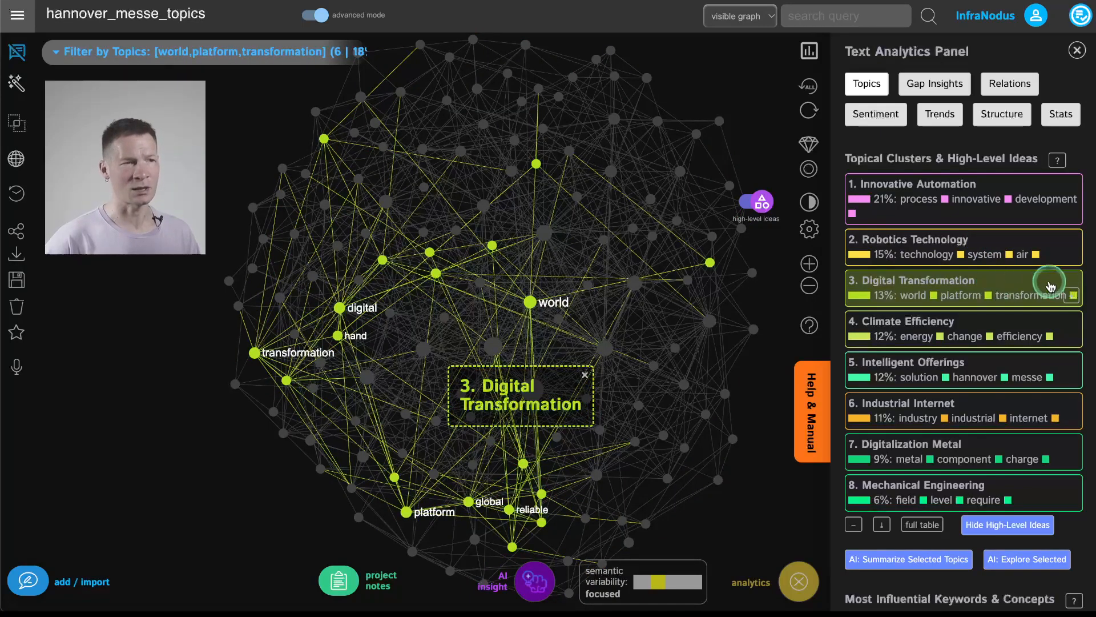
pyautogui.click(1071, 294)
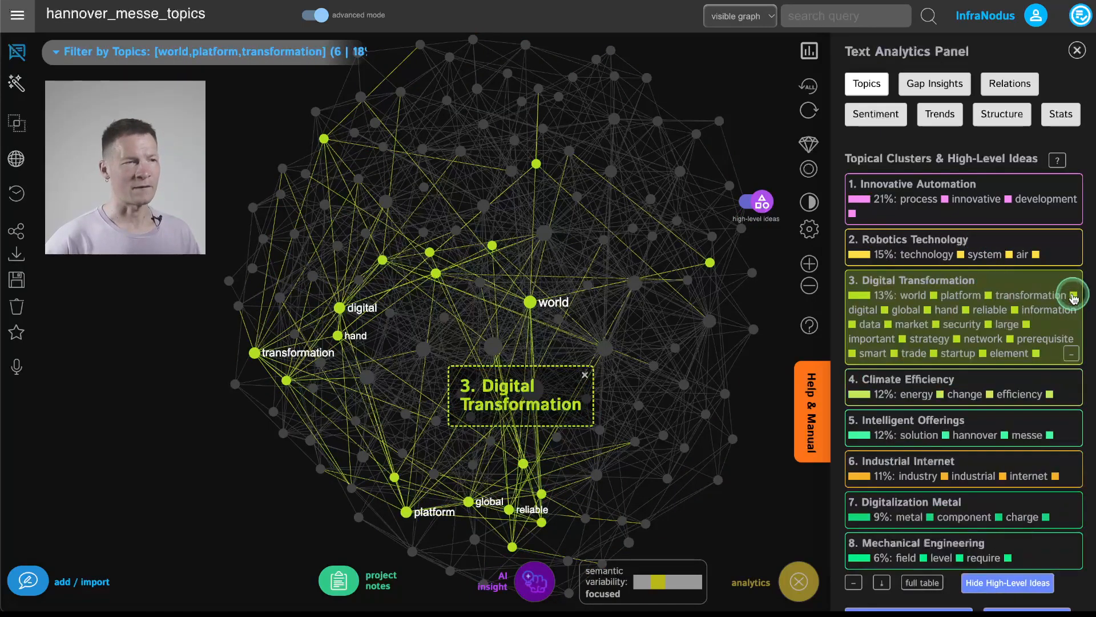
pyautogui.click(1072, 352)
pyautogui.click(994, 280)
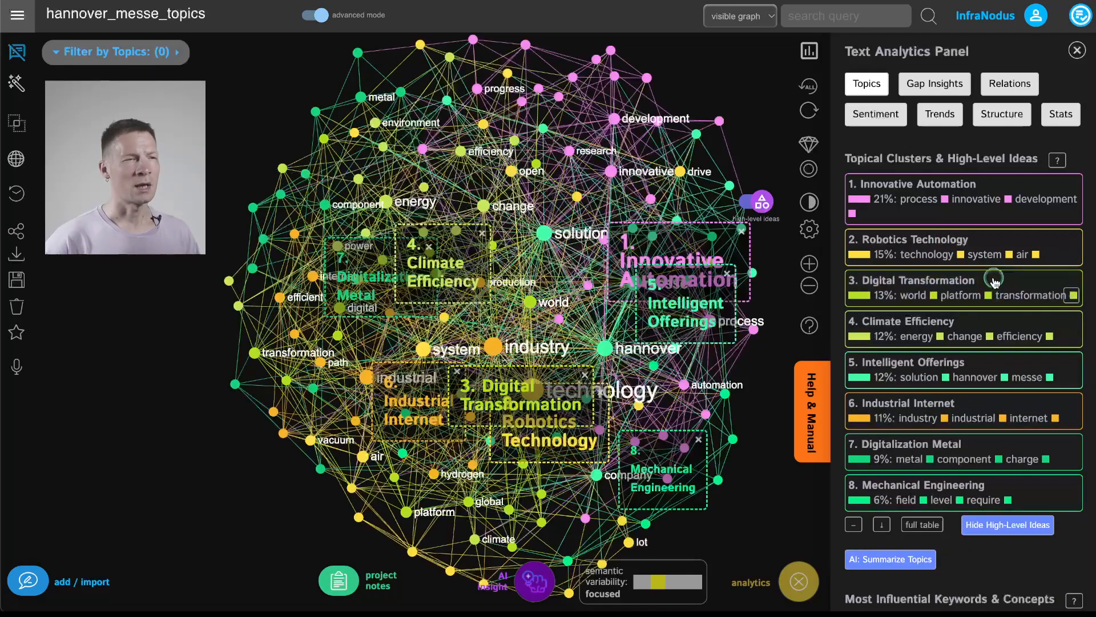
# - Highlight the Climate Efficiency cluster alone and in combination with Digital Transformation, clearing the filters
pyautogui.click(969, 322)
pyautogui.click(970, 325)
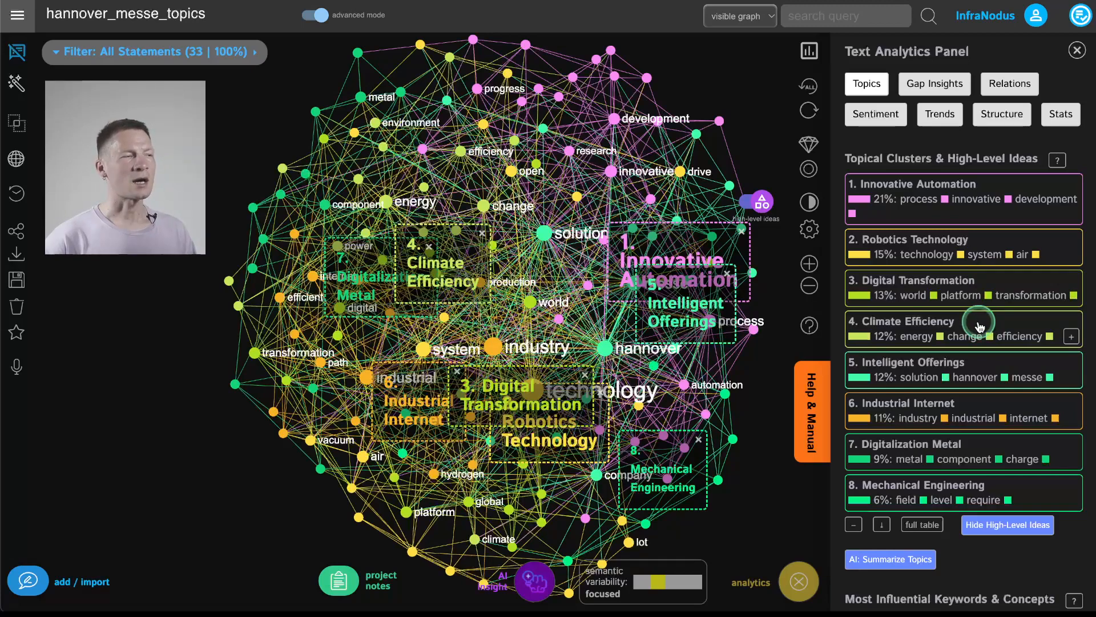
pyautogui.click(980, 327)
pyautogui.click(992, 283)
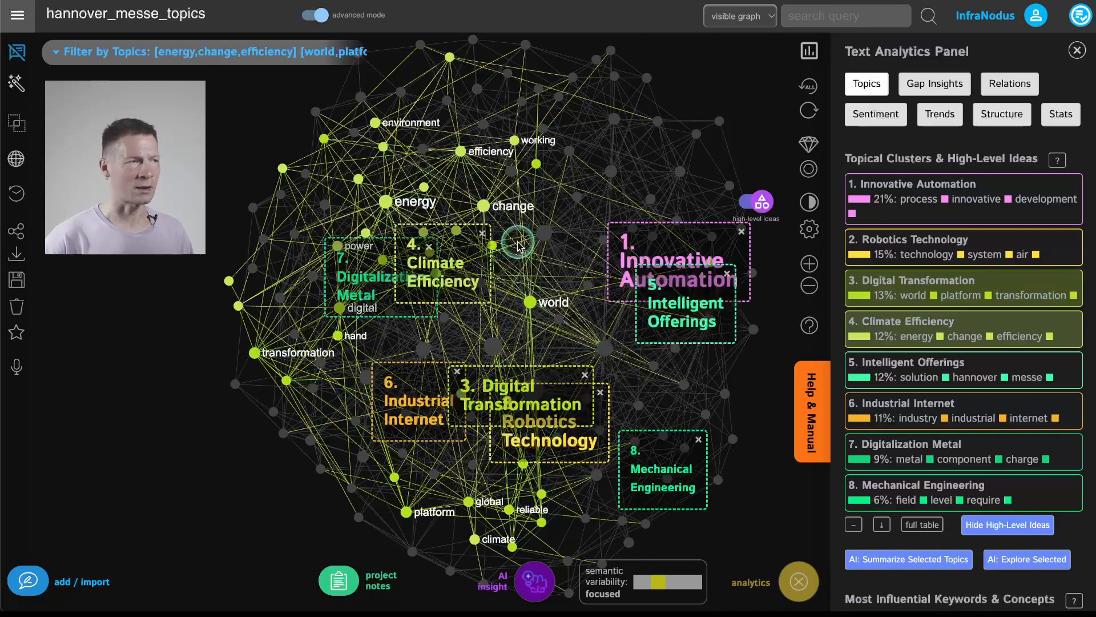
pyautogui.click(971, 324)
pyautogui.click(987, 284)
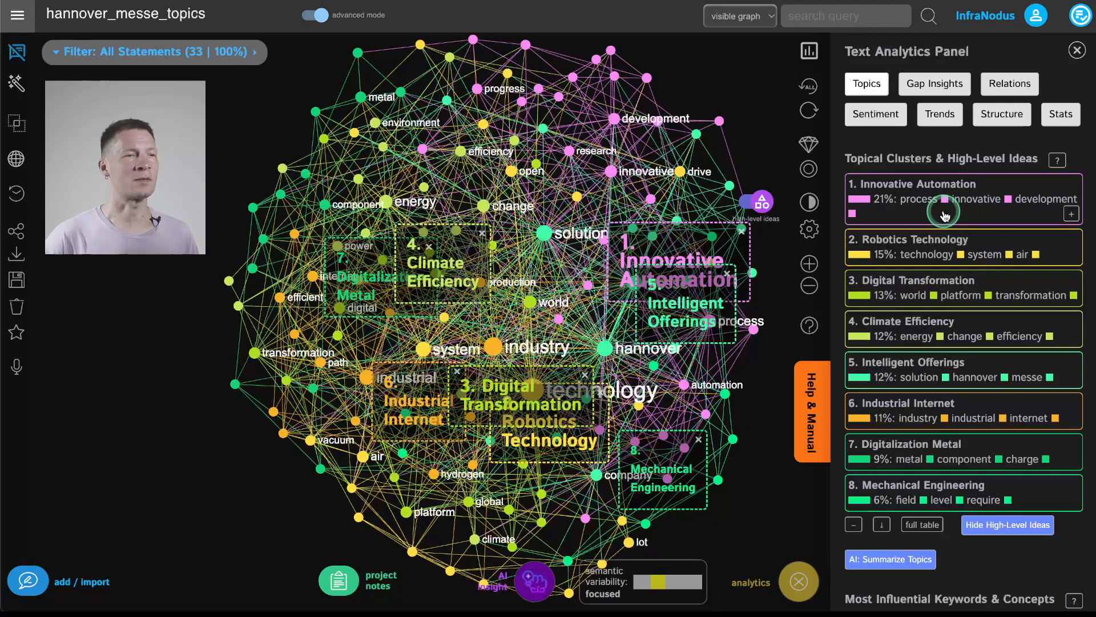
# - Compare the Innovative Automation, Digital Transformation and Climate Efficiency clusters by highlighting each one separately on the graph
pyautogui.click(944, 216)
pyautogui.click(945, 215)
pyautogui.click(988, 280)
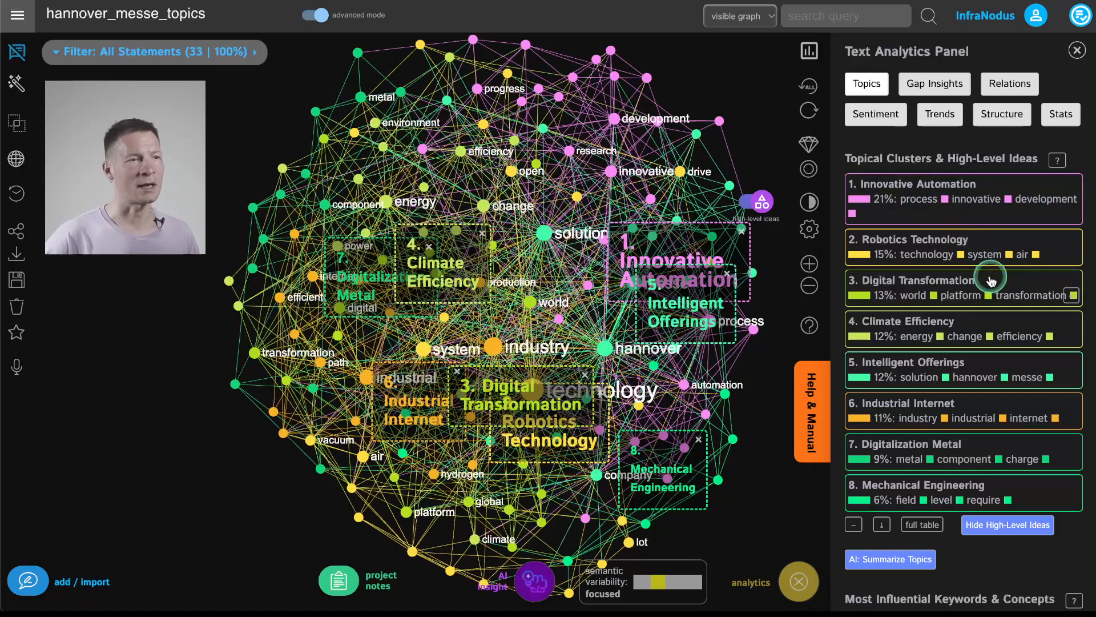
pyautogui.click(989, 281)
pyautogui.click(971, 320)
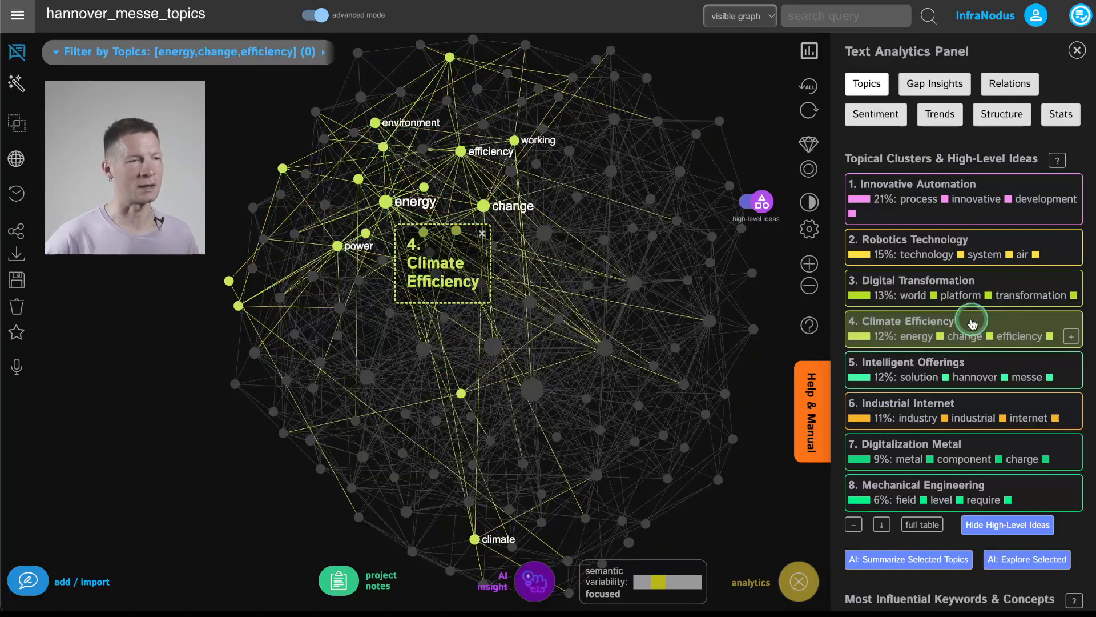
pyautogui.click(972, 323)
pyautogui.click(1011, 282)
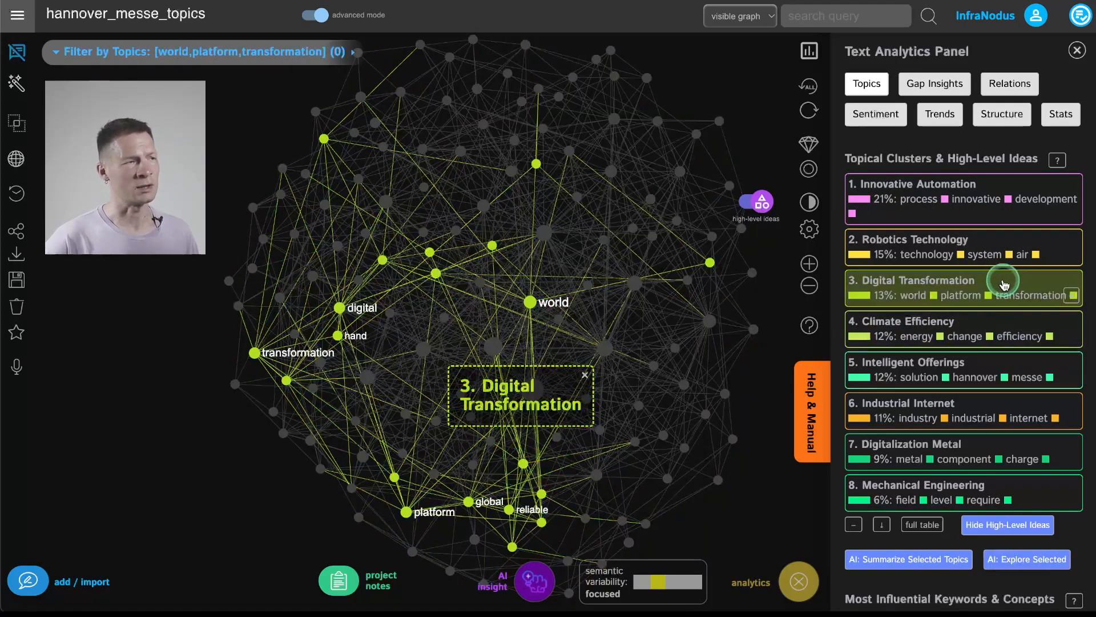
pyautogui.click(1004, 283)
# - Open the gap insights and highlight the structural gap between Climate Efficiency and Digital Transformation in the network
pyautogui.click(946, 81)
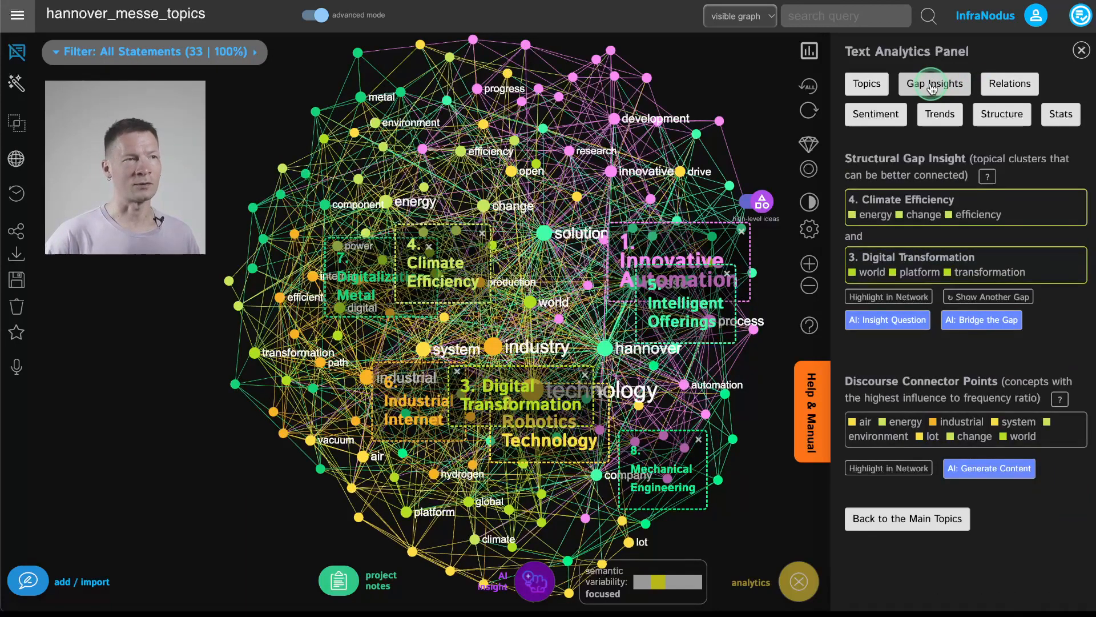
pyautogui.click(894, 232)
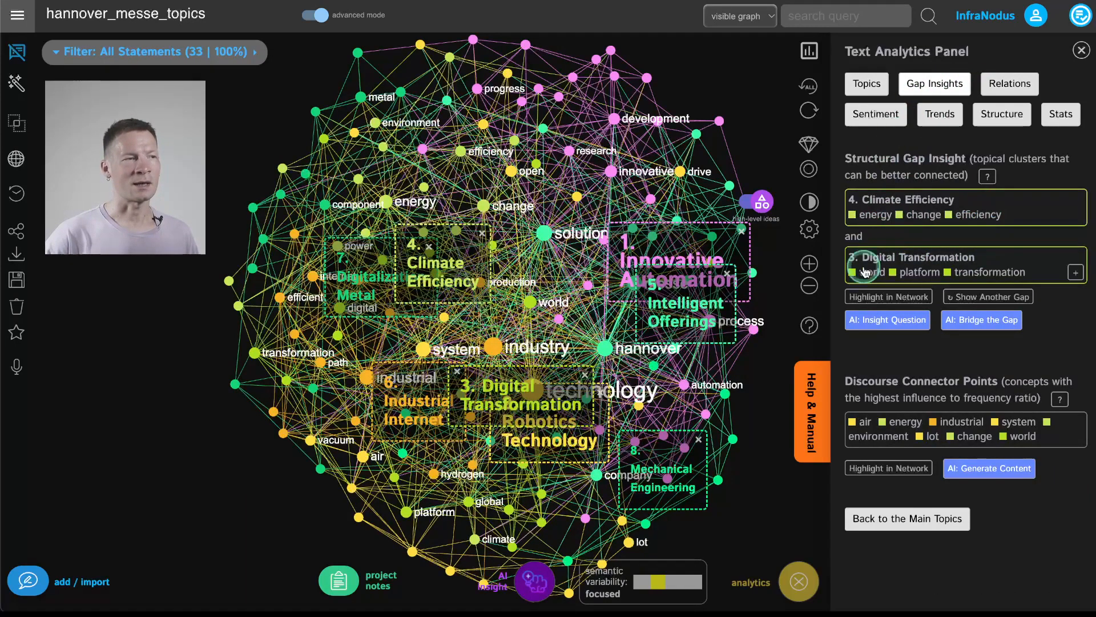
pyautogui.click(882, 301)
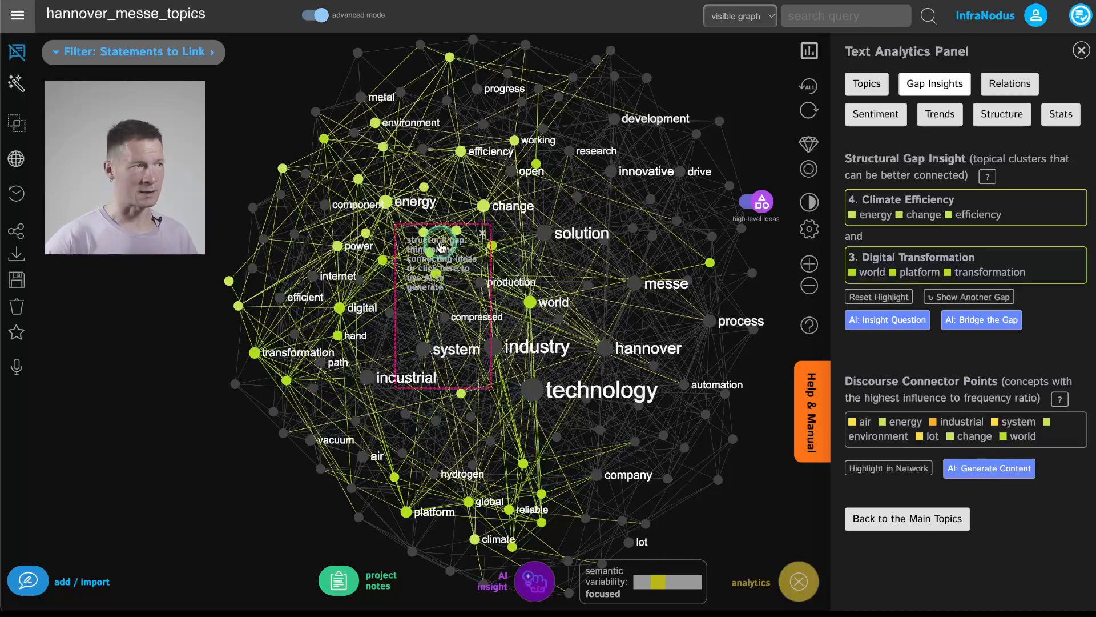
# - Generate an AI question bridging the highlighted structural gap, save it to the project notes, and close the AI question box
pyautogui.click(441, 247)
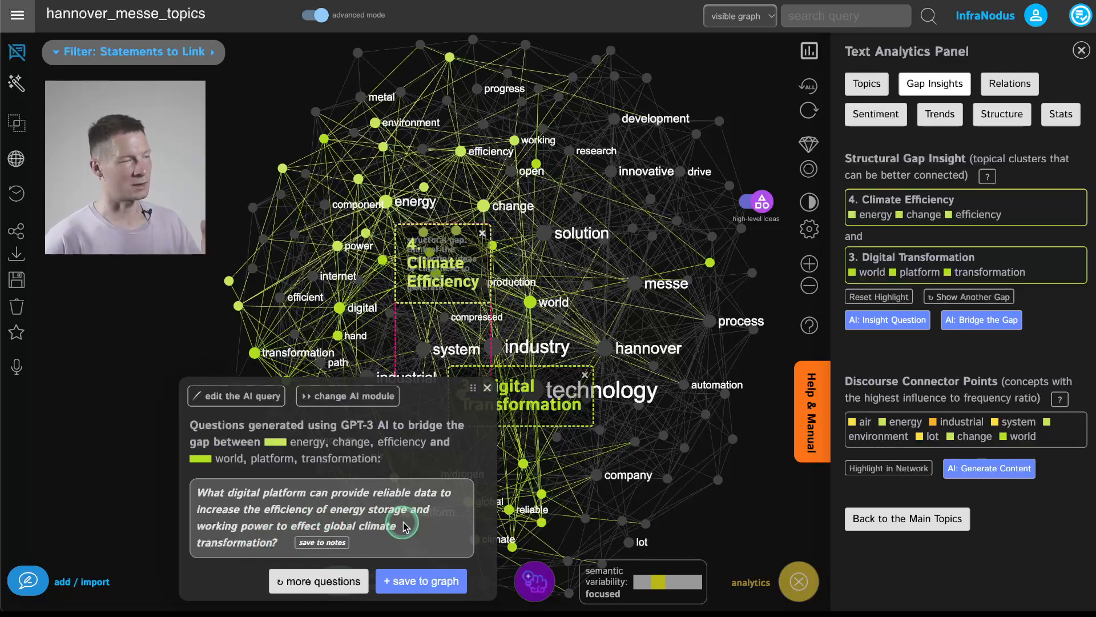
pyautogui.click(322, 543)
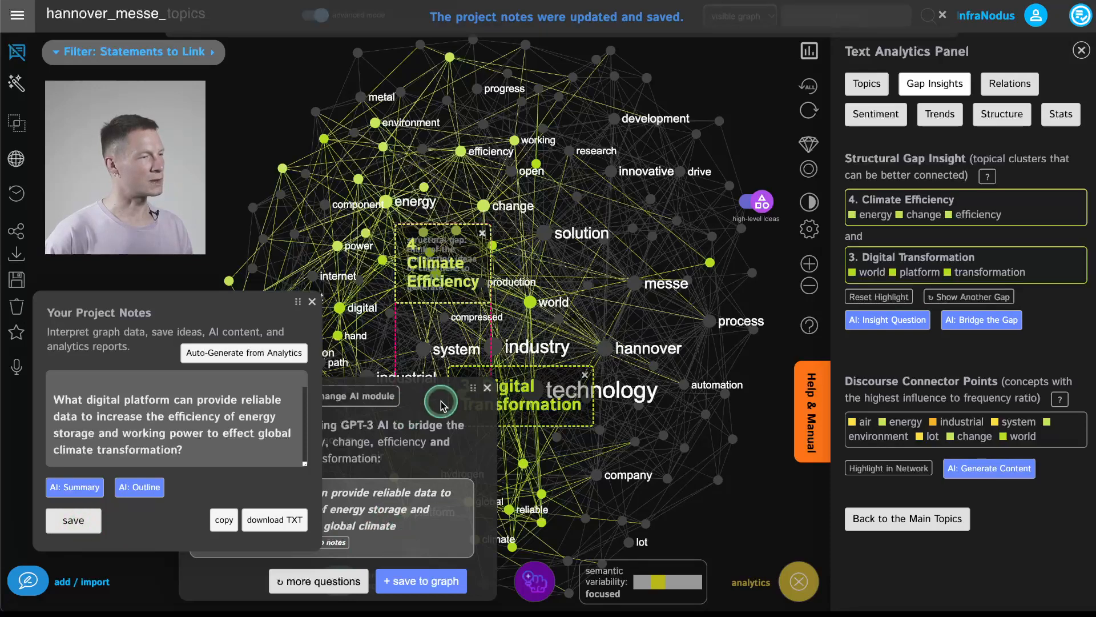
pyautogui.click(483, 389)
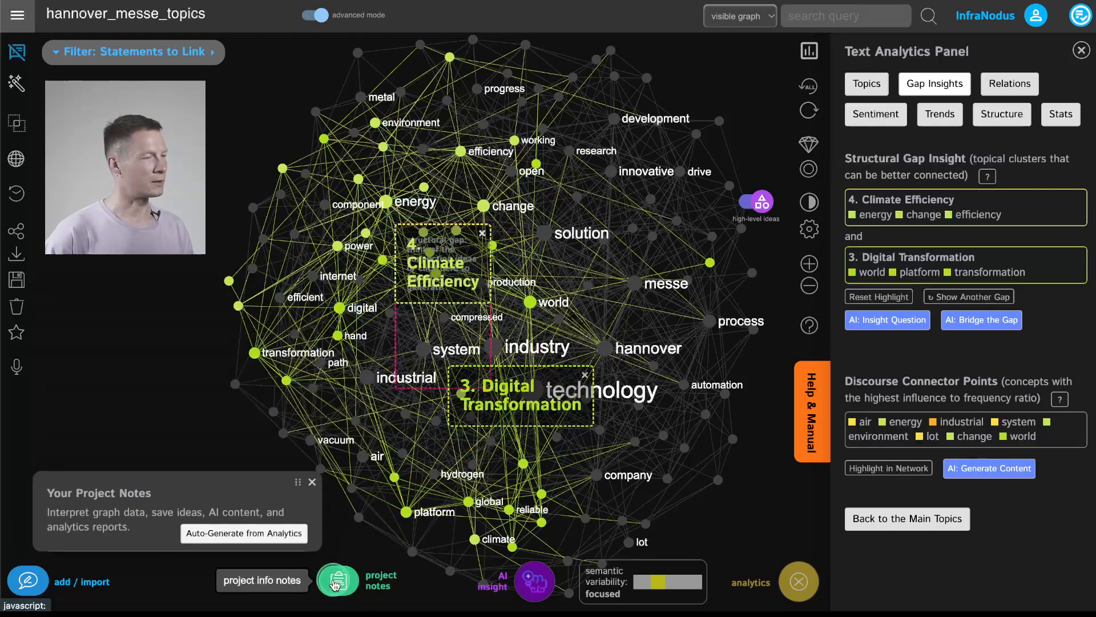
# - Save and close the project notes, and generate three more AI questions bridging Climate Efficiency and Digital Transformation
pyautogui.click(73, 520)
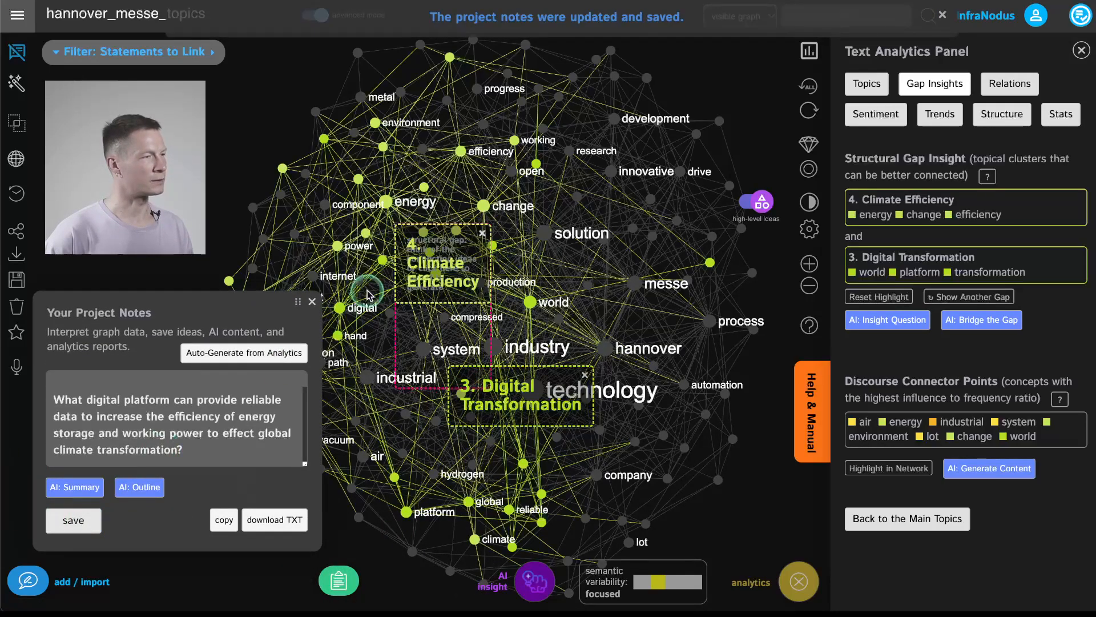
pyautogui.click(312, 302)
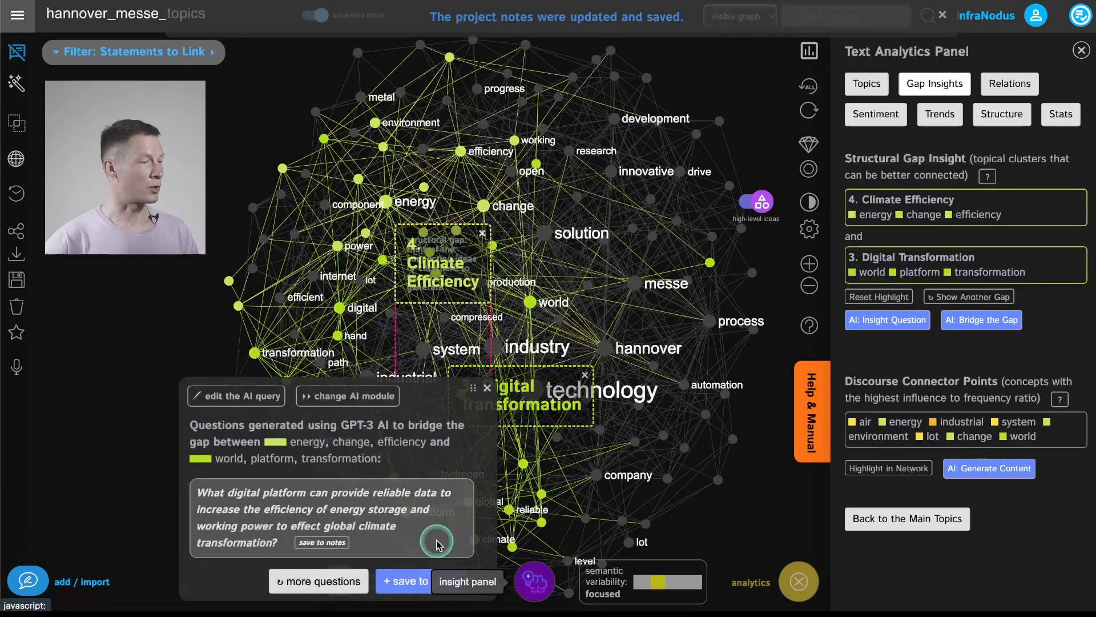
pyautogui.click(323, 579)
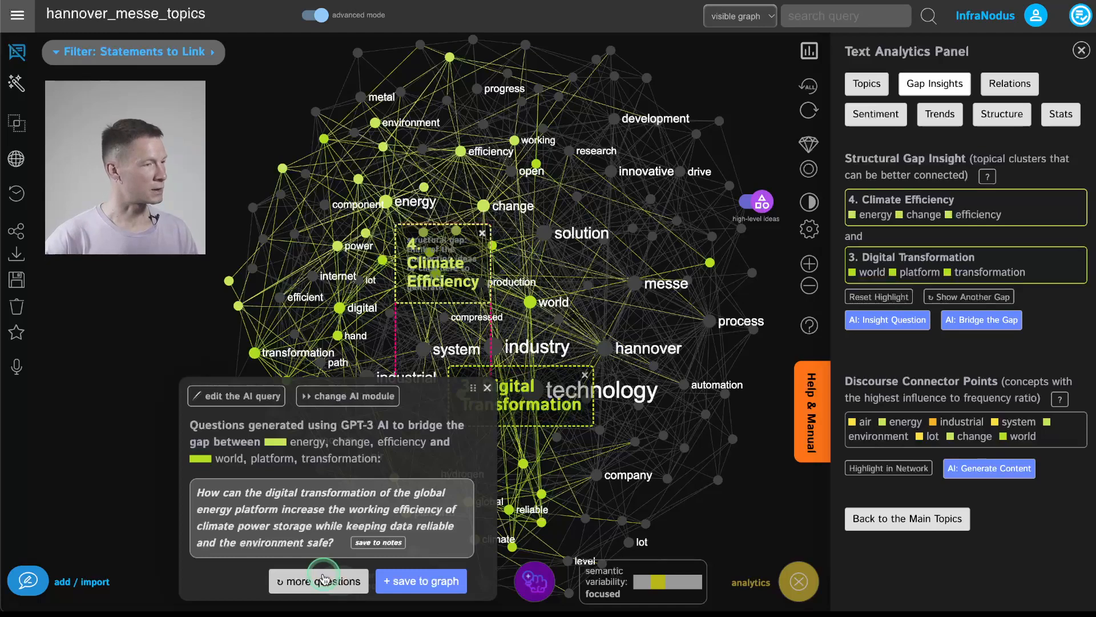
pyautogui.click(324, 578)
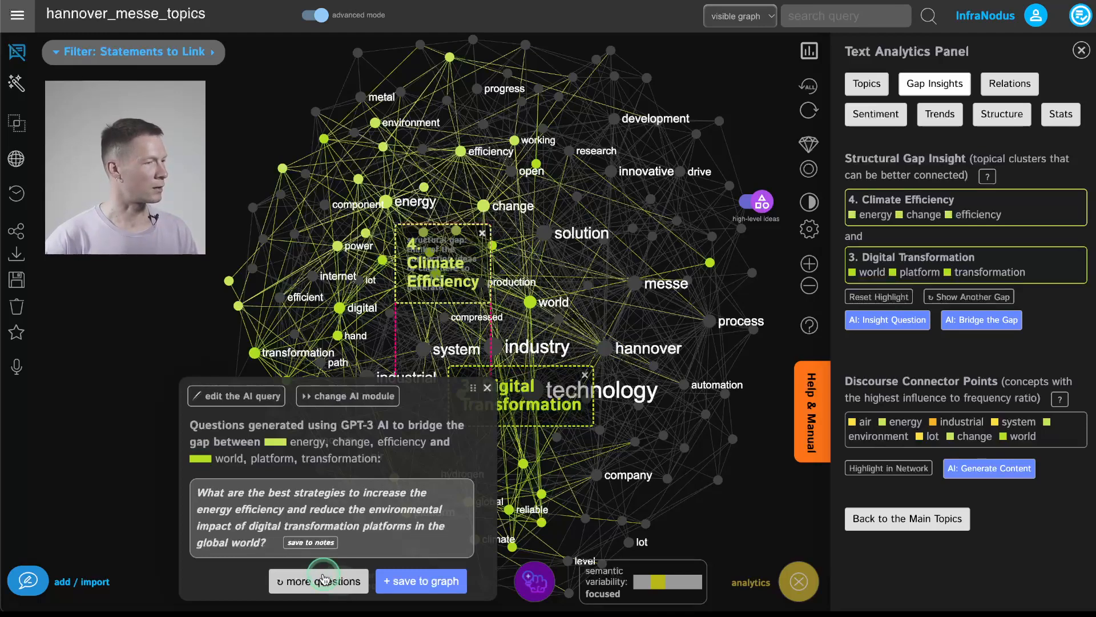
pyautogui.click(323, 578)
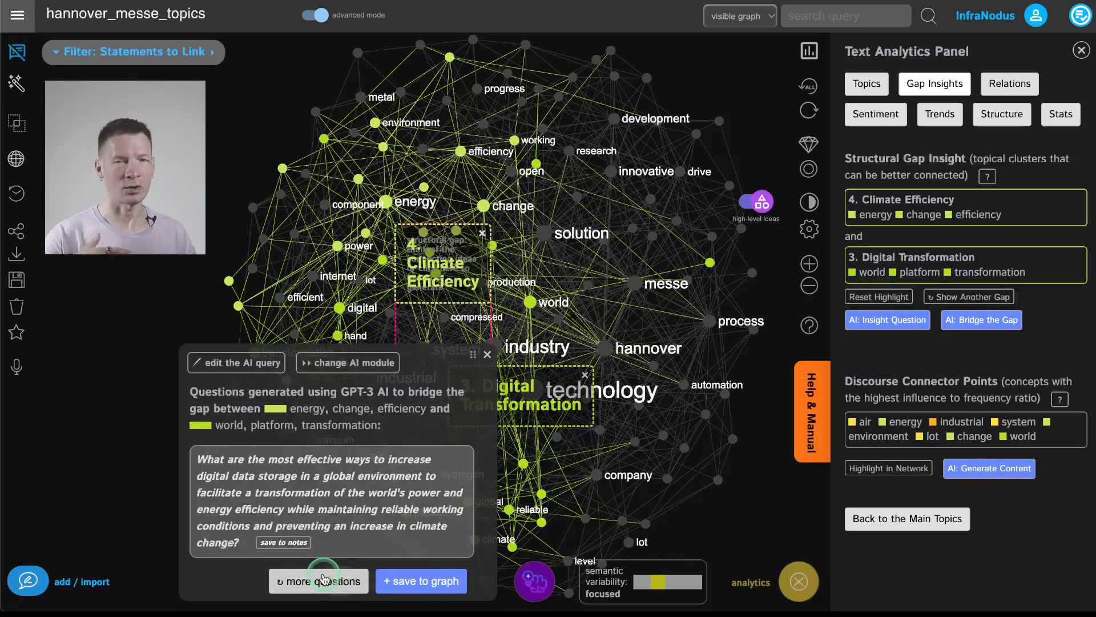
# - Change the AI module to Develop to generate a statement bridging the two clusters, and save it to the project notes
pyautogui.click(345, 371)
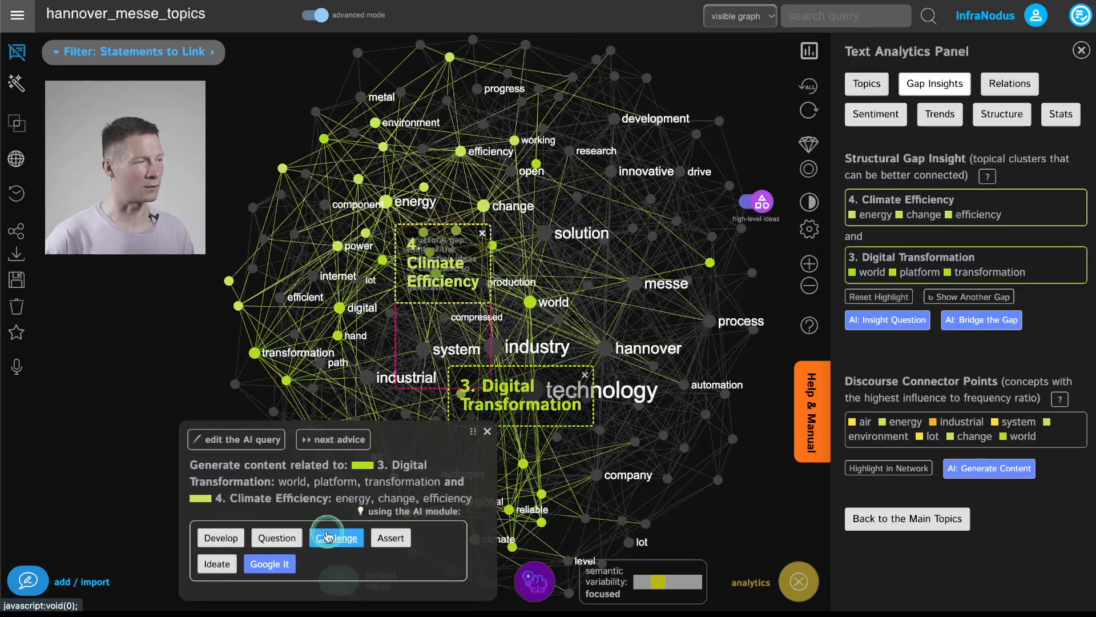
pyautogui.click(222, 538)
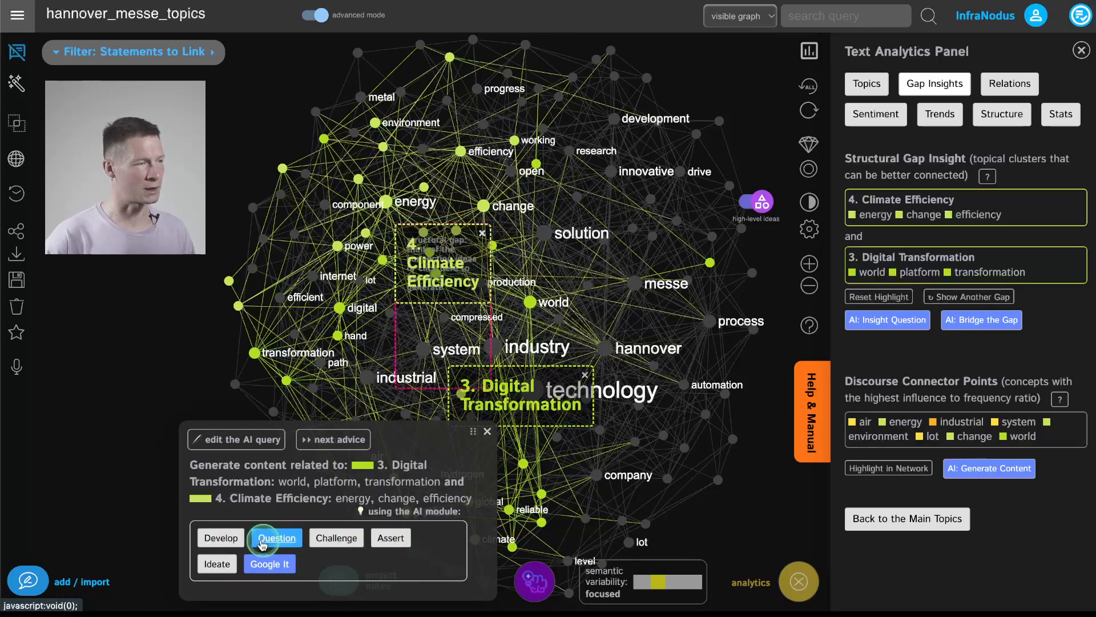
pyautogui.click(222, 539)
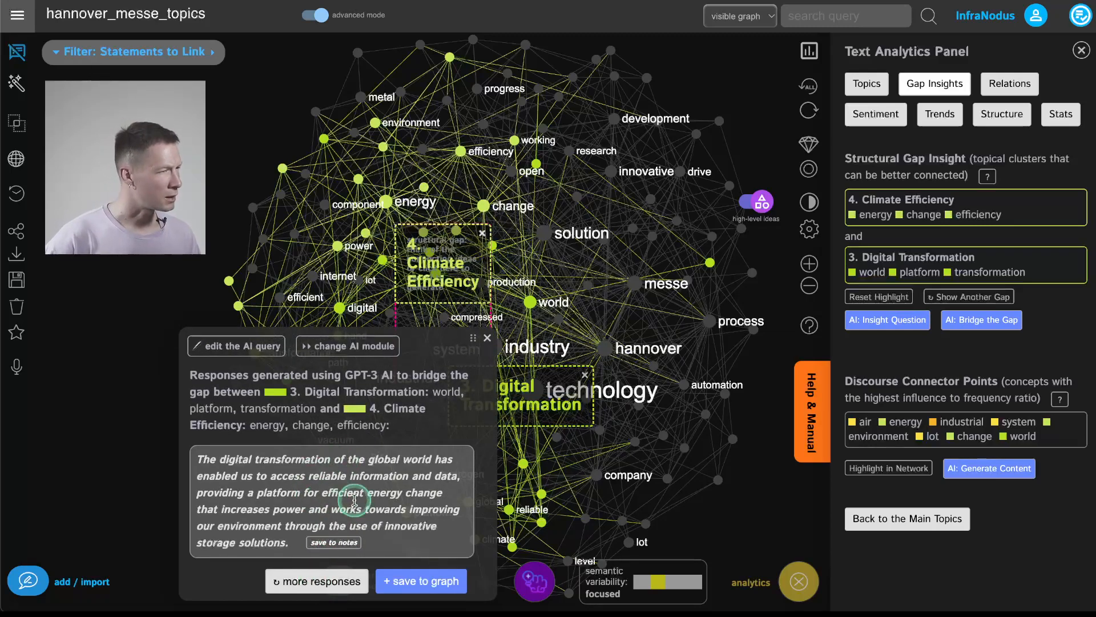
pyautogui.click(334, 543)
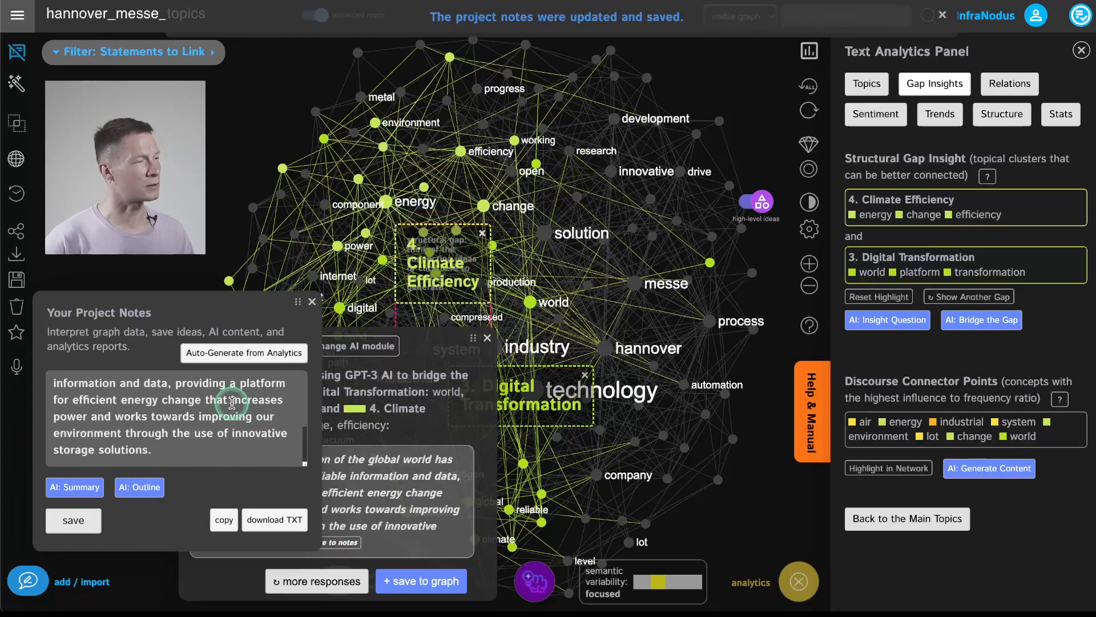
# - Add the auto-generated analytics and the AI bridging statement to the project notes, and close the notes
pyautogui.click(244, 353)
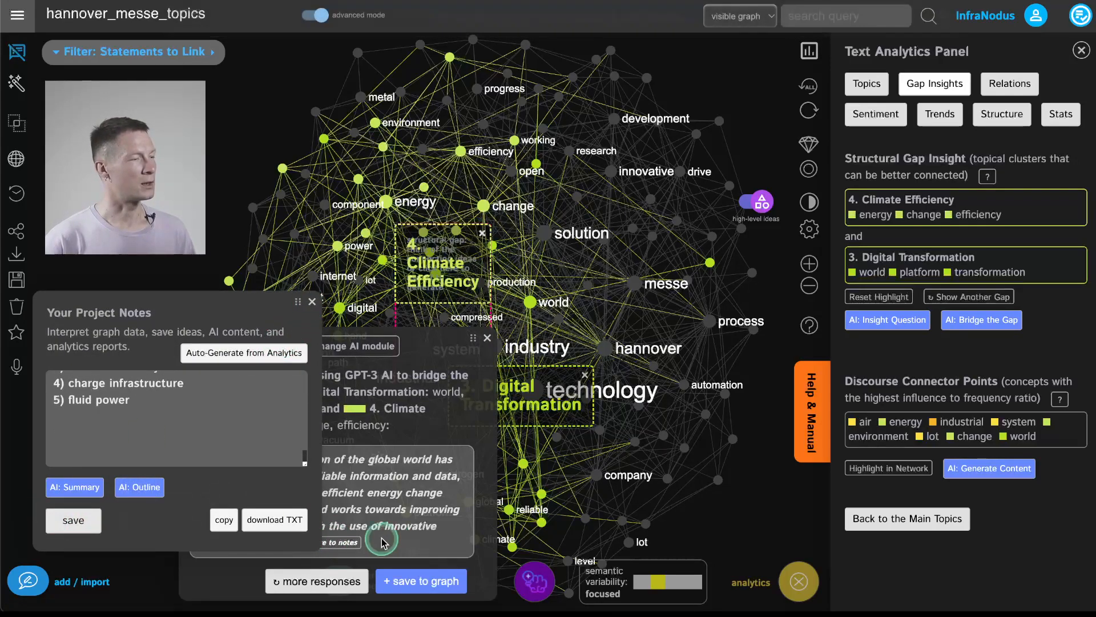
pyautogui.click(361, 547)
pyautogui.click(272, 422)
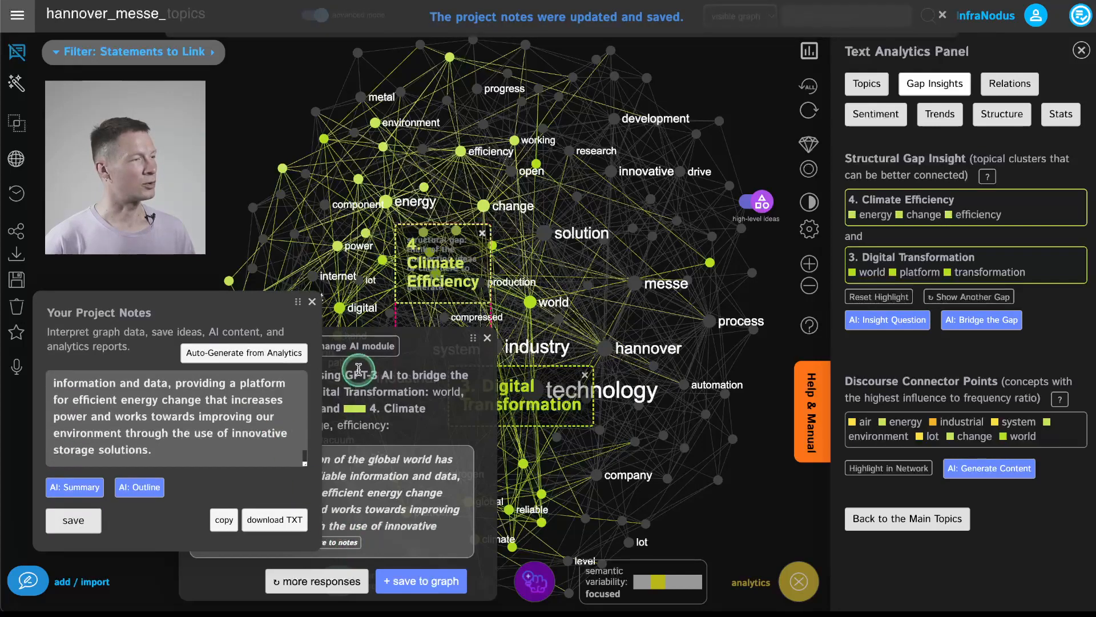
pyautogui.click(311, 301)
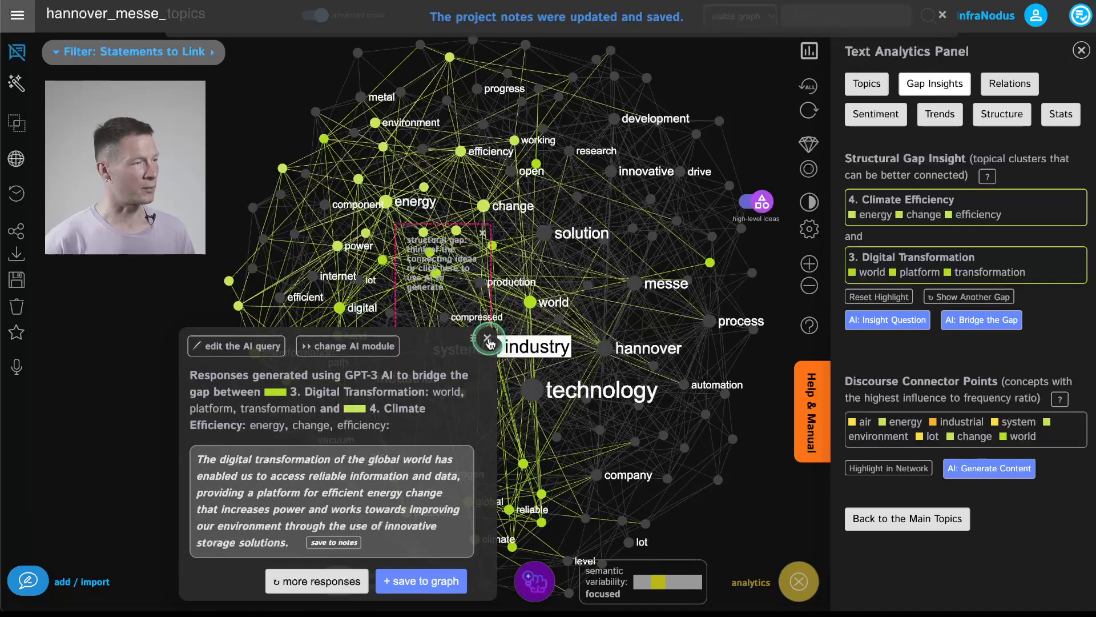
# - Close the AI content box and reset the graph to all statements with the structural gap highlight cleared
pyautogui.click(348, 346)
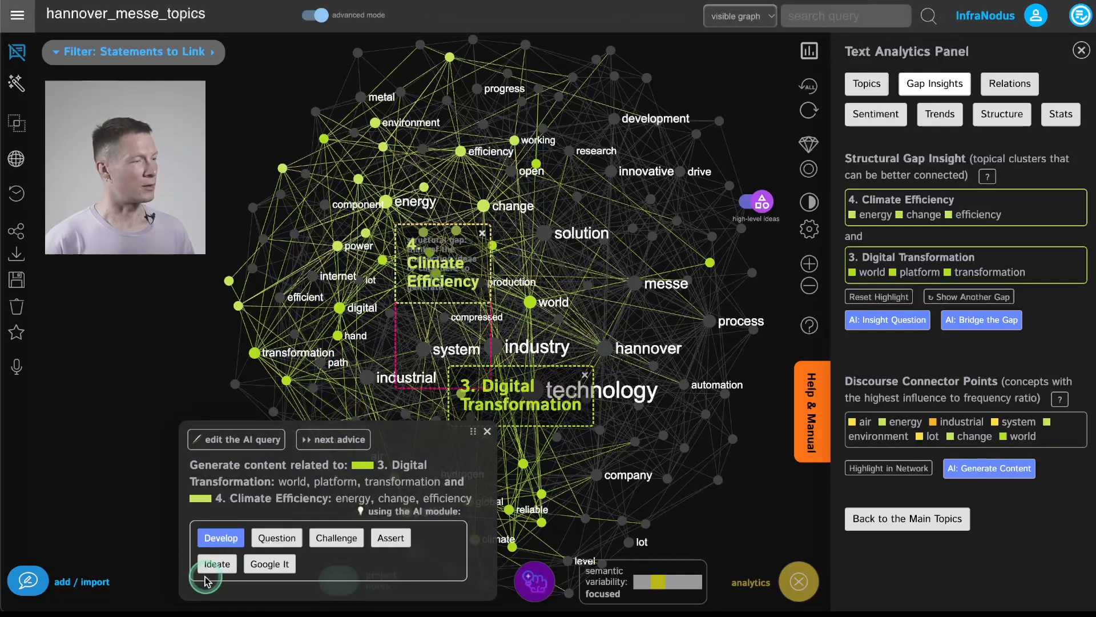
pyautogui.click(494, 429)
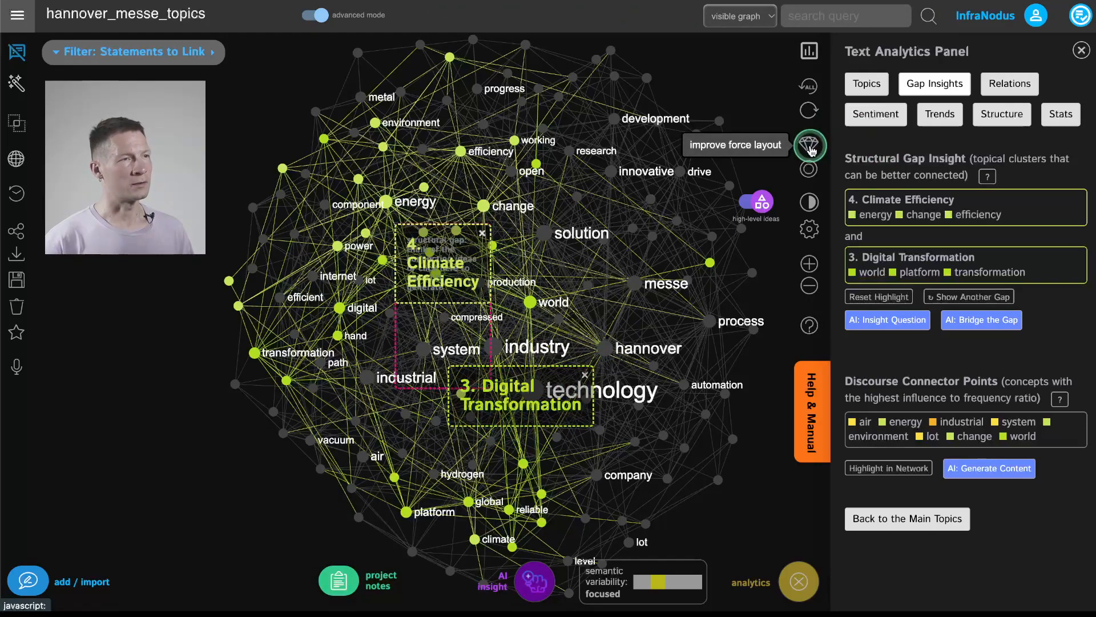
pyautogui.click(808, 85)
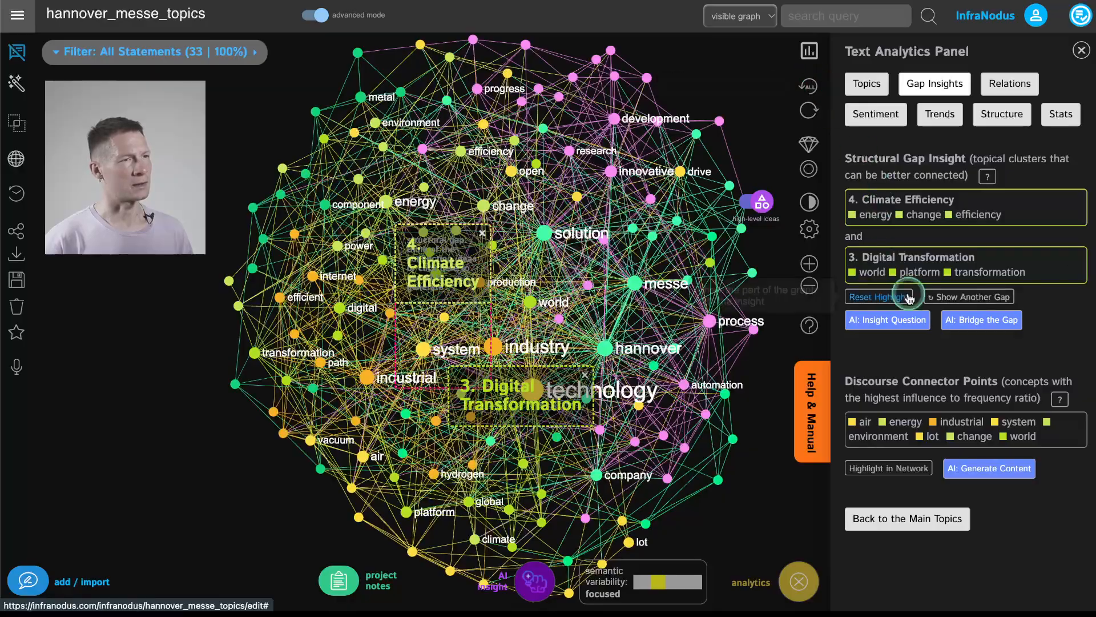
pyautogui.click(883, 301)
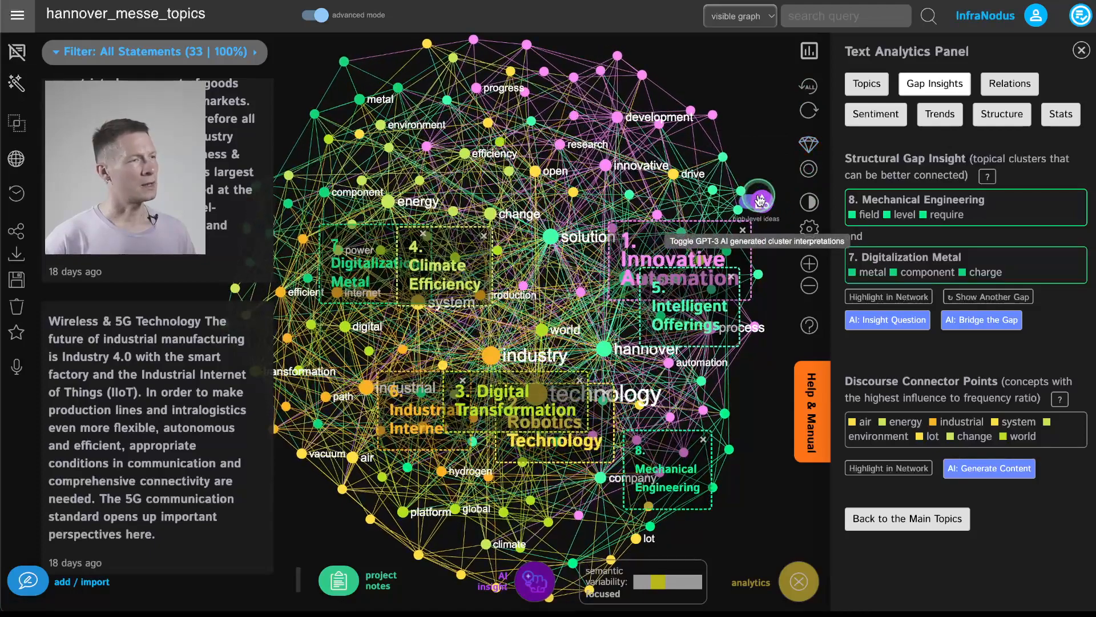
# - Switch the graph from high-level to low-level ideas and show the topical clusters in the analytics
pyautogui.click(760, 200)
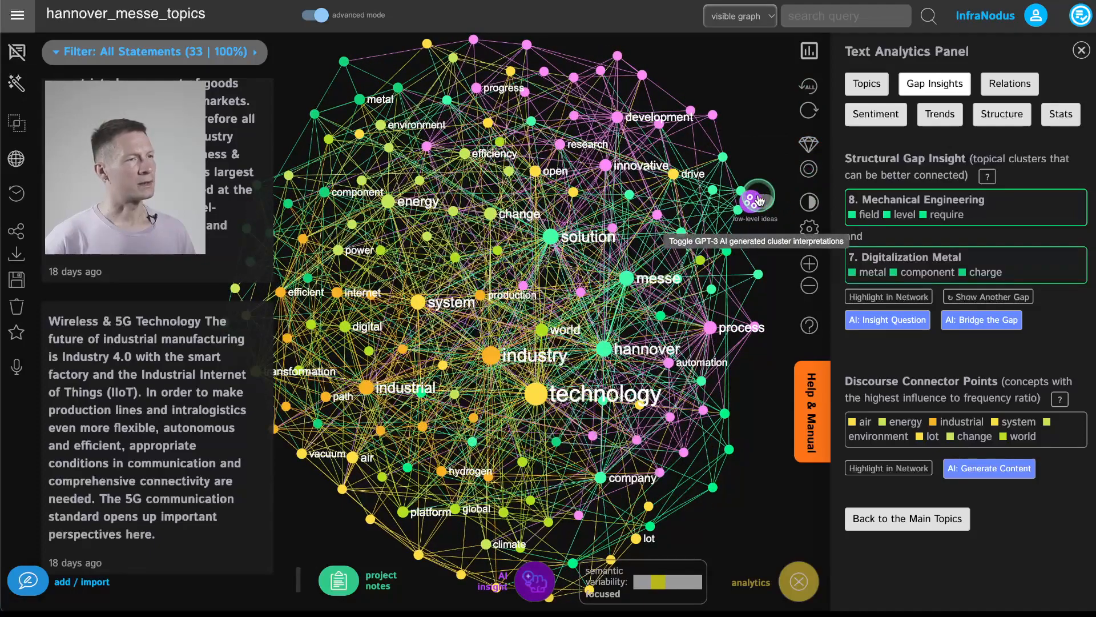
pyautogui.click(866, 84)
pyautogui.click(1008, 525)
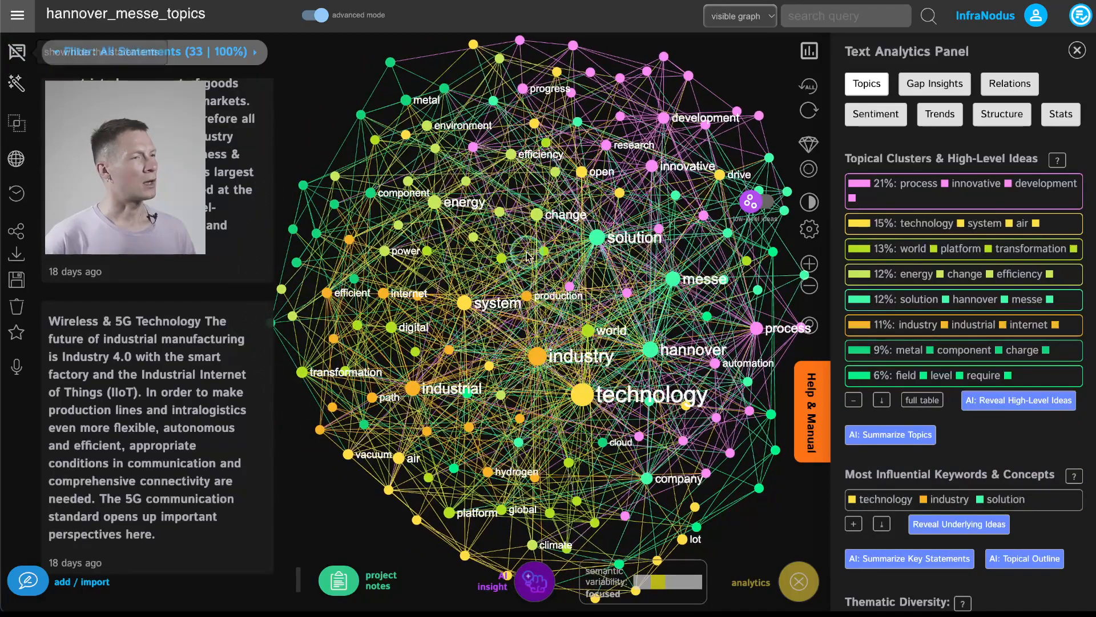
# - Select the component, metal, part and digitalization nodes in the graph
pyautogui.moveTo(638, 136); pyautogui.dragTo(576, 184)
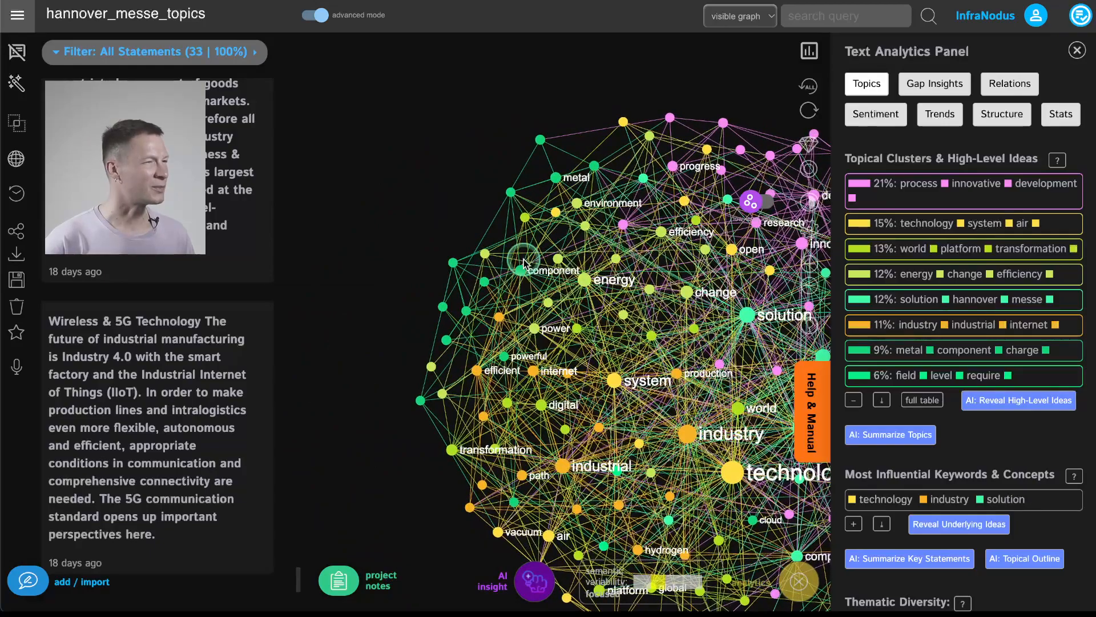
pyautogui.scroll(5, 524, 265)
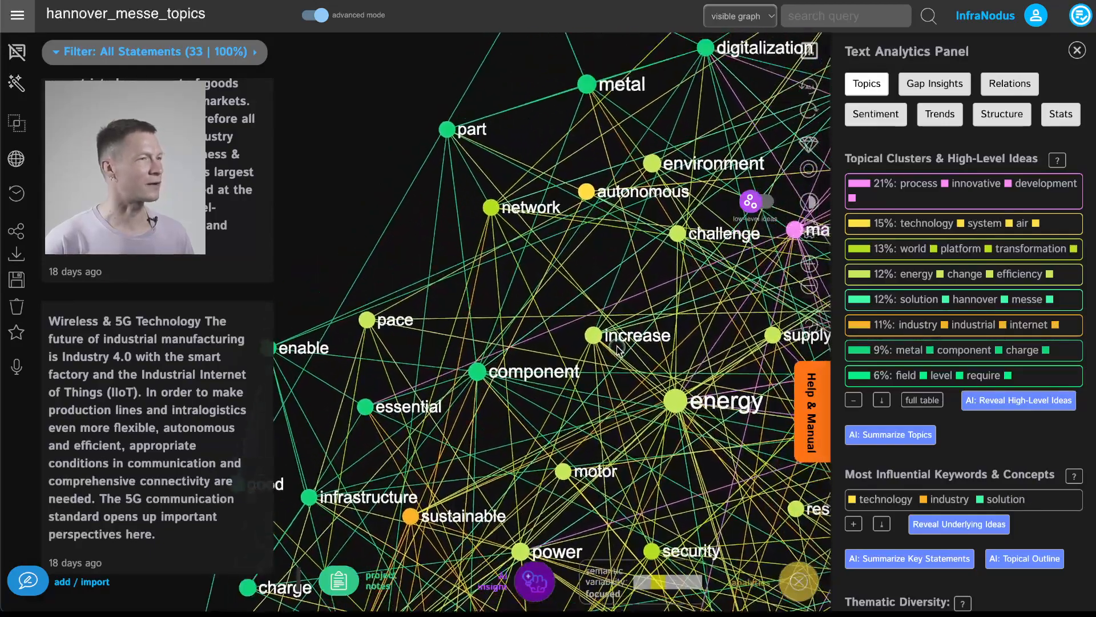
pyautogui.click(482, 395)
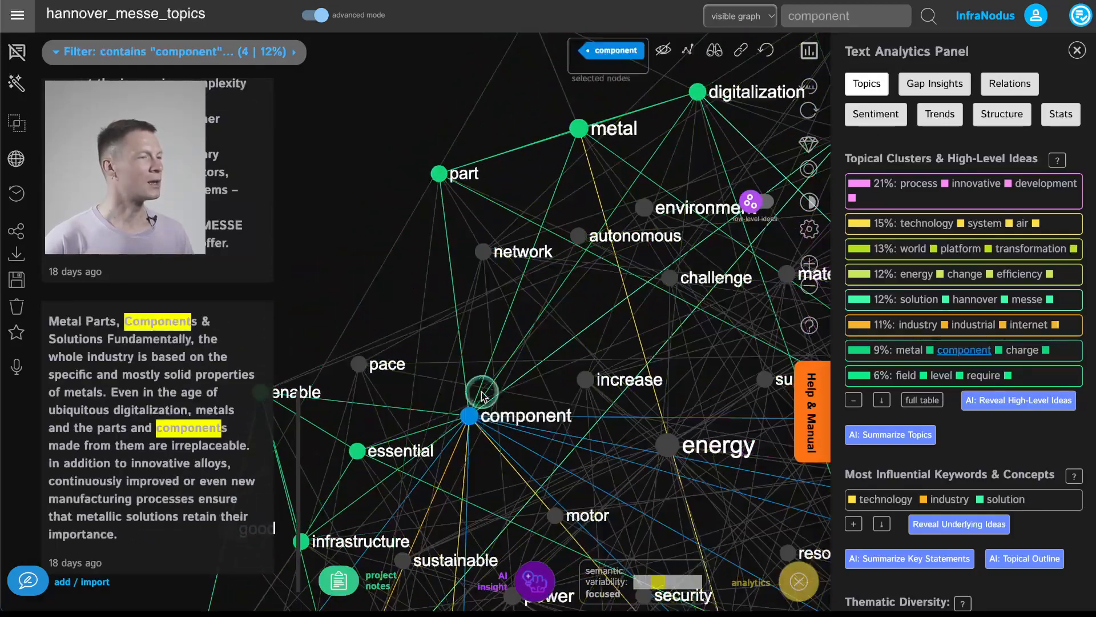
pyautogui.click(580, 131)
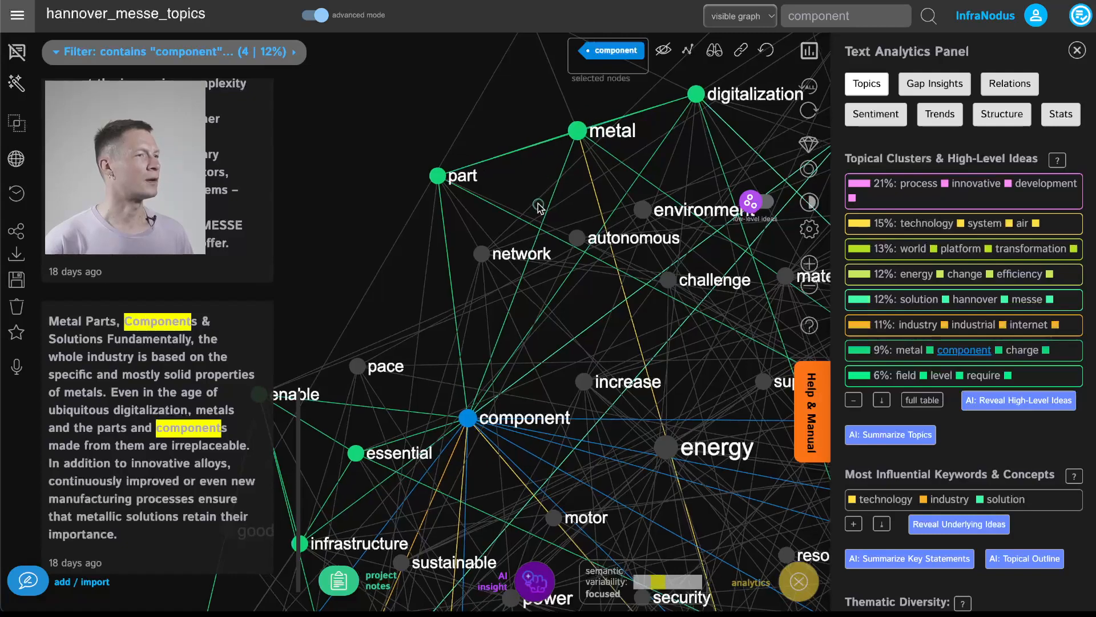
pyautogui.click(411, 222)
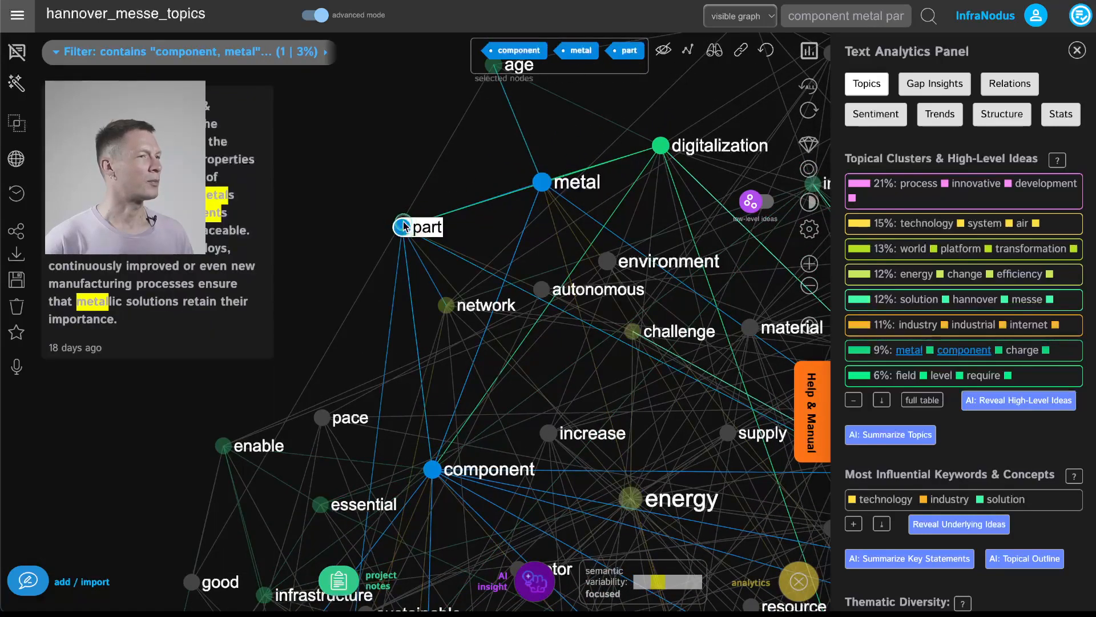
pyautogui.click(661, 145)
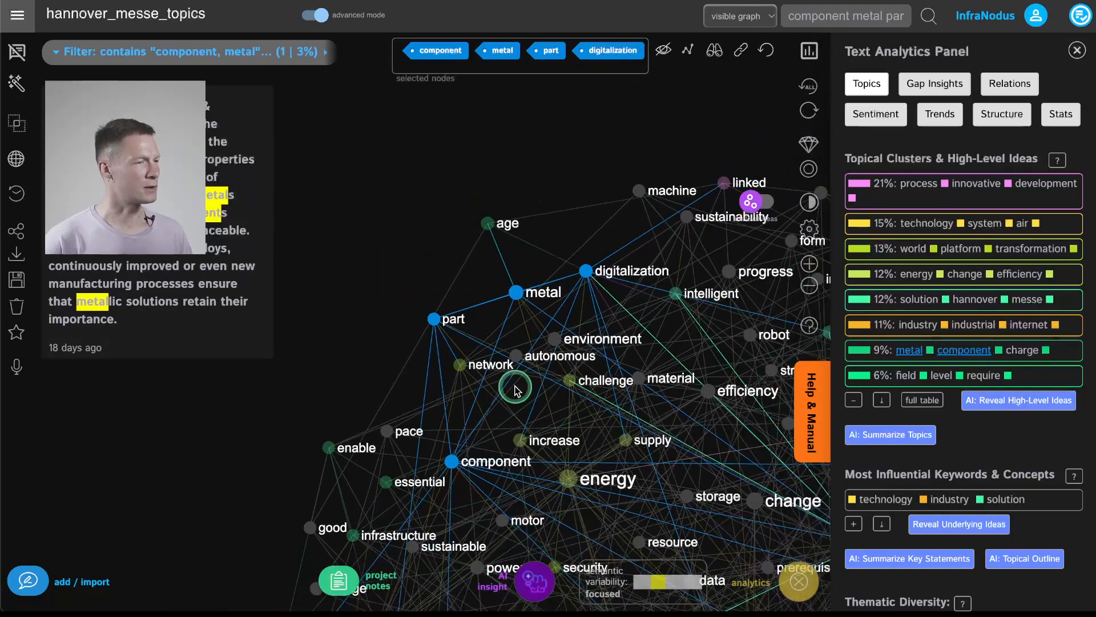
# - Generate an AI statement about the four selected nodes with the Develop module and save it to the project notes
pyautogui.moveTo(515, 416); pyautogui.dragTo(535, 342)
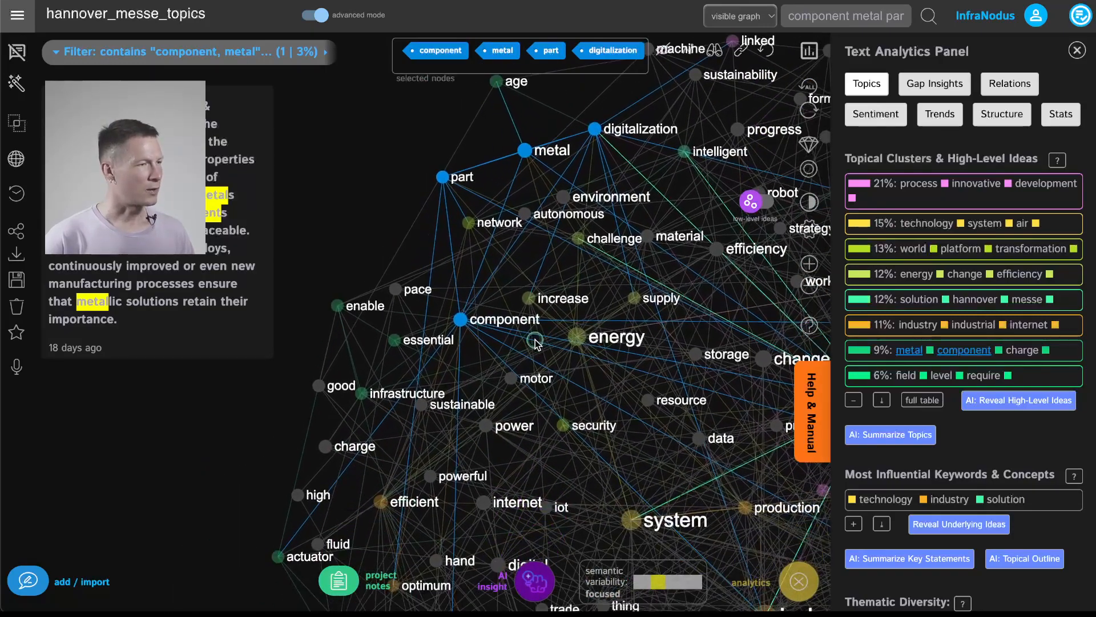
pyautogui.click(534, 581)
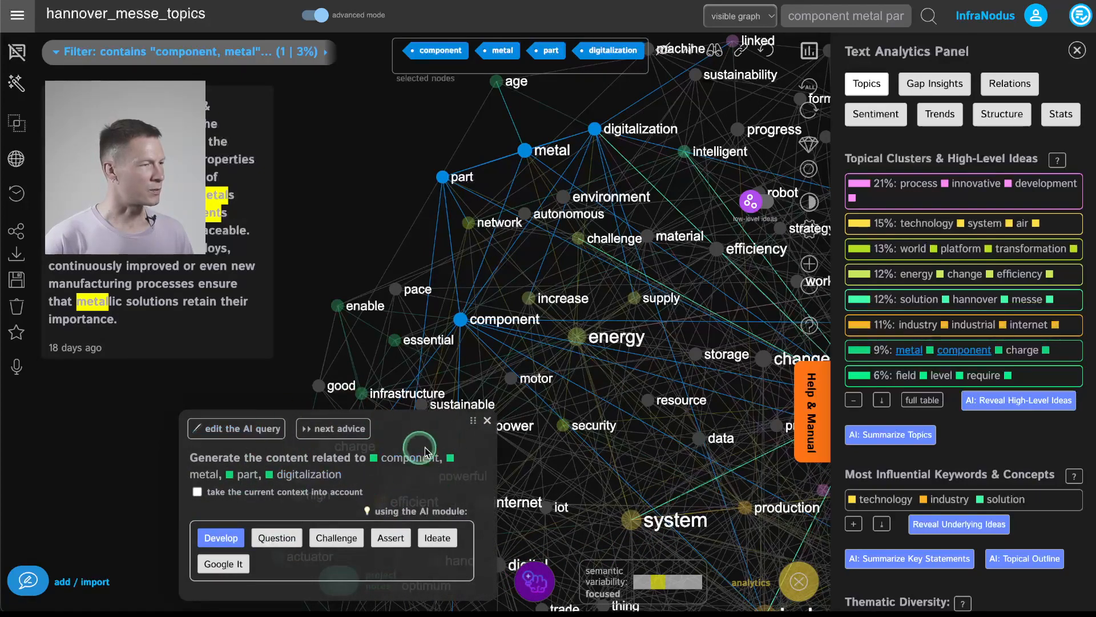
pyautogui.click(215, 539)
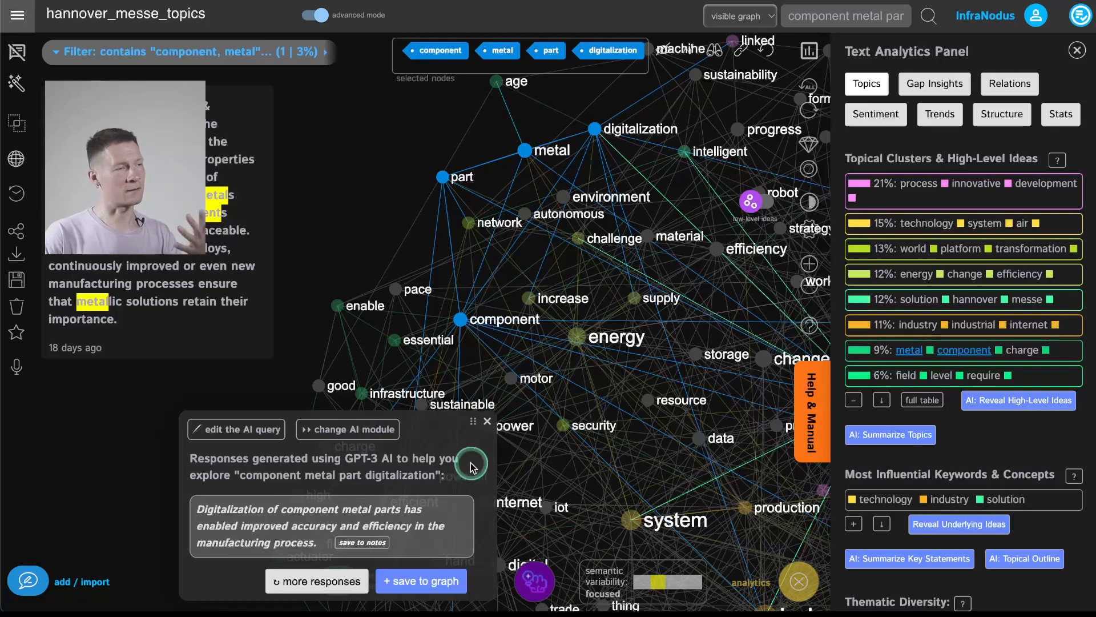
pyautogui.click(356, 545)
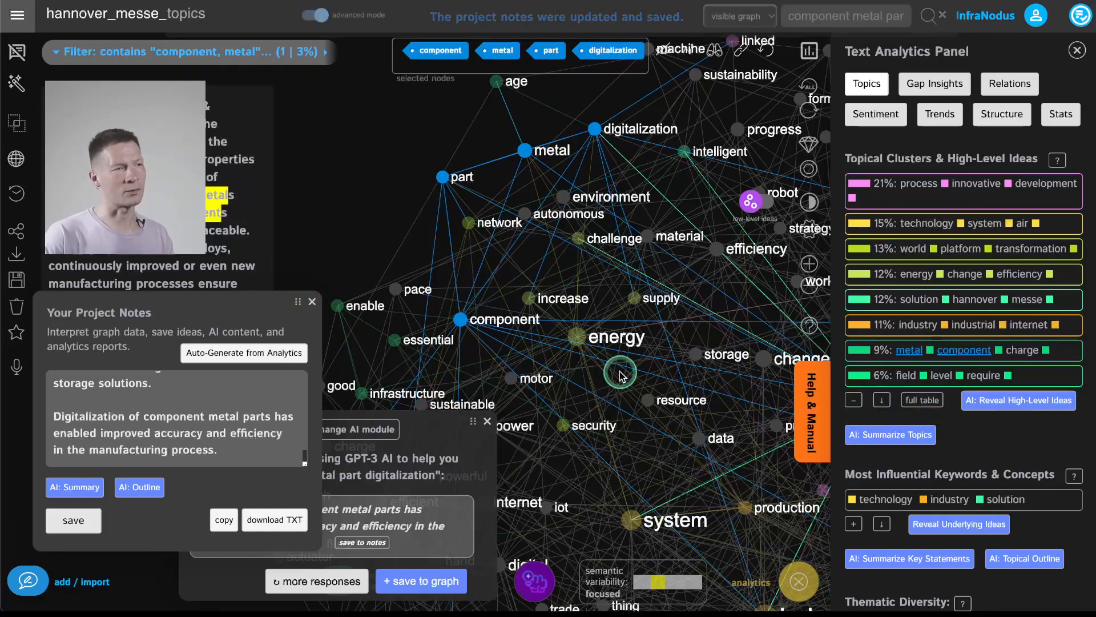
# - Close the project notes and the AI response box, keeping the four nodes selected
pyautogui.scroll(-2, 620, 372)
pyautogui.moveTo(620, 372); pyautogui.dragTo(521, 320)
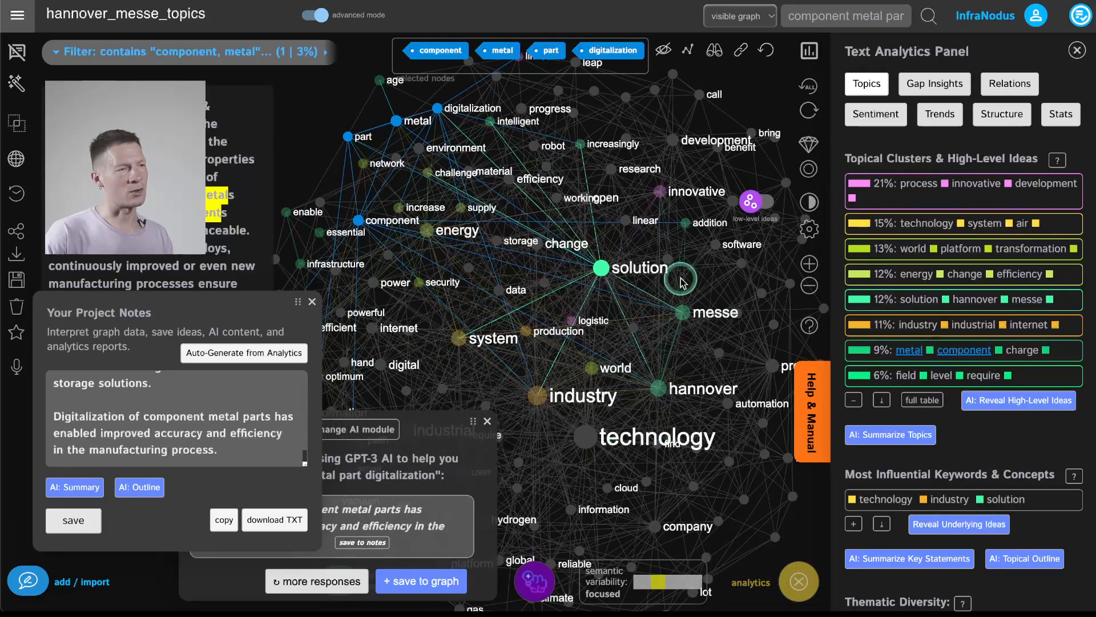
pyautogui.click(308, 302)
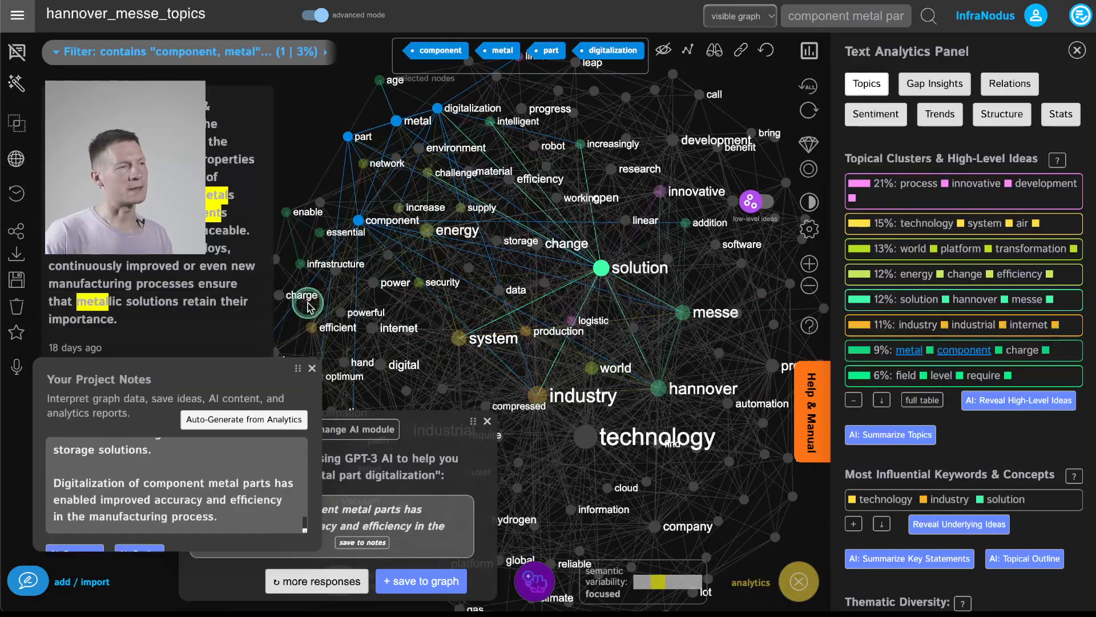
pyautogui.click(489, 424)
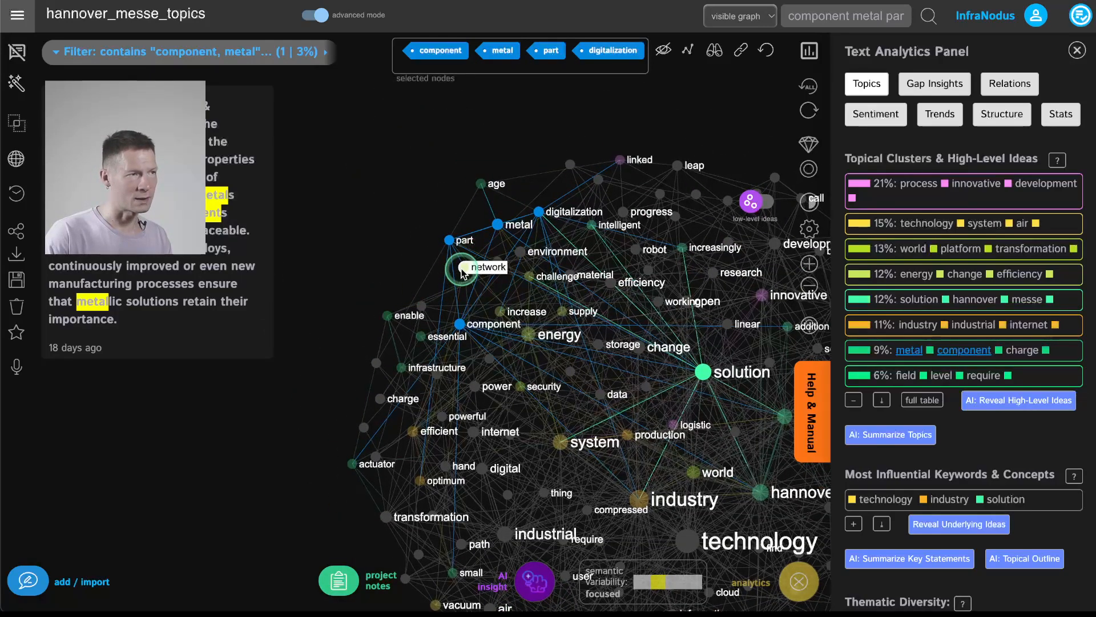
pyautogui.scroll(3, 462, 270)
pyautogui.scroll(-4, 461, 273)
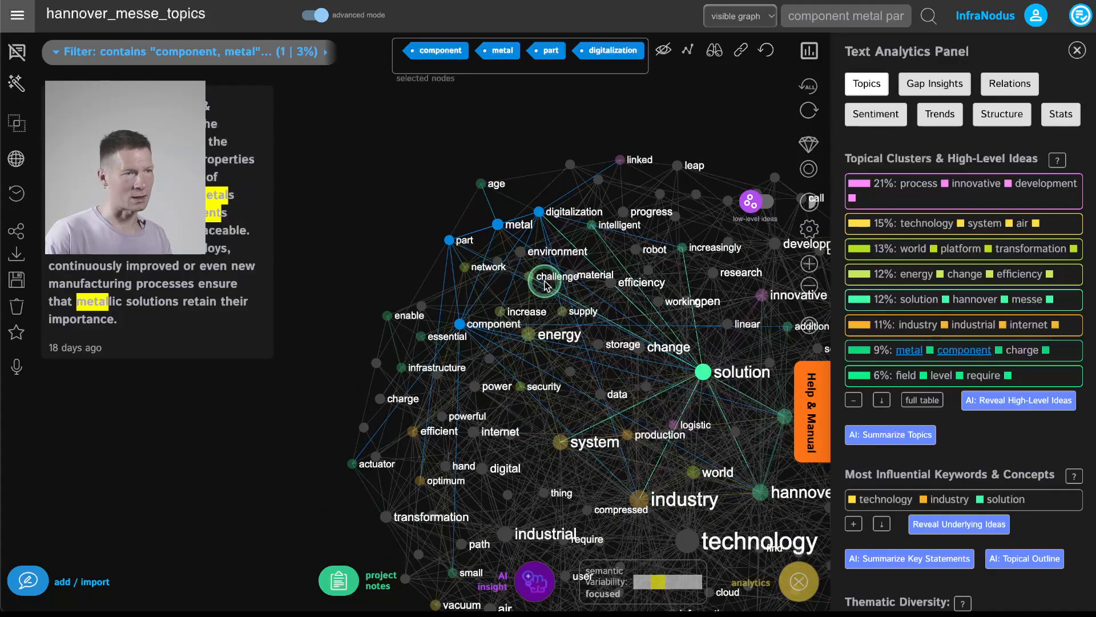
# - Deselect component and metal in the topical cluster list, and reselect both nodes in the graph
pyautogui.click(969, 351)
pyautogui.click(908, 351)
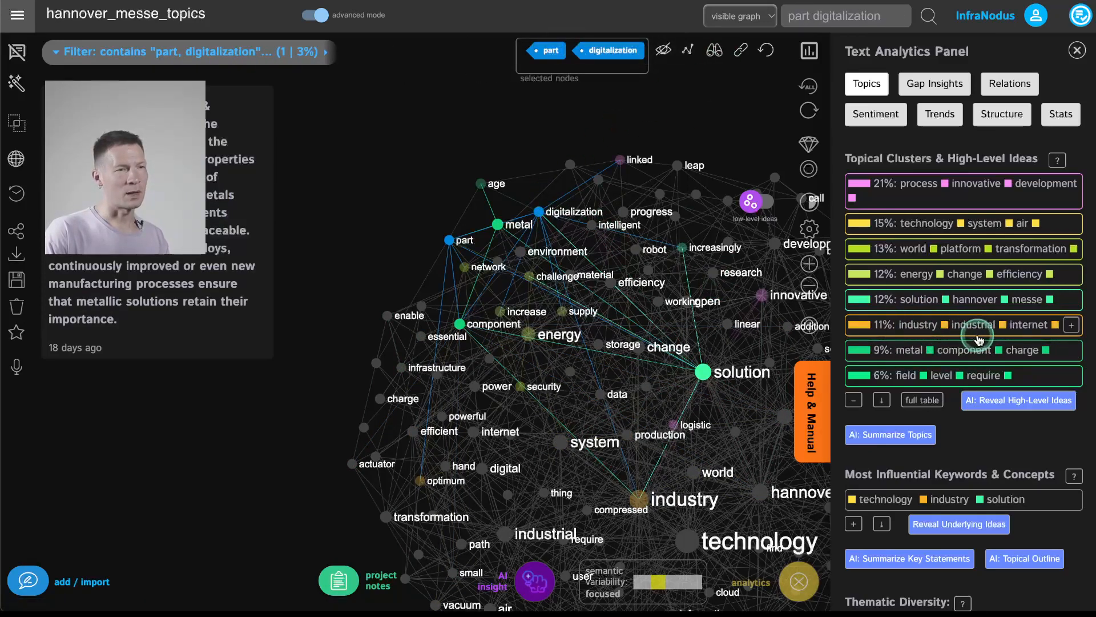
pyautogui.click(509, 228)
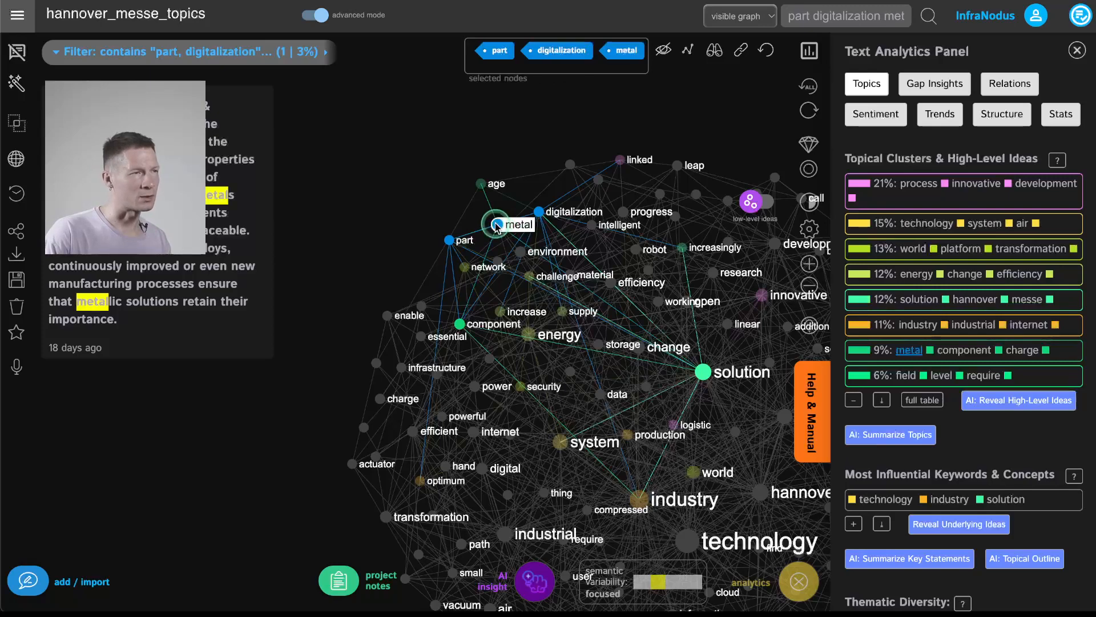
pyautogui.click(460, 324)
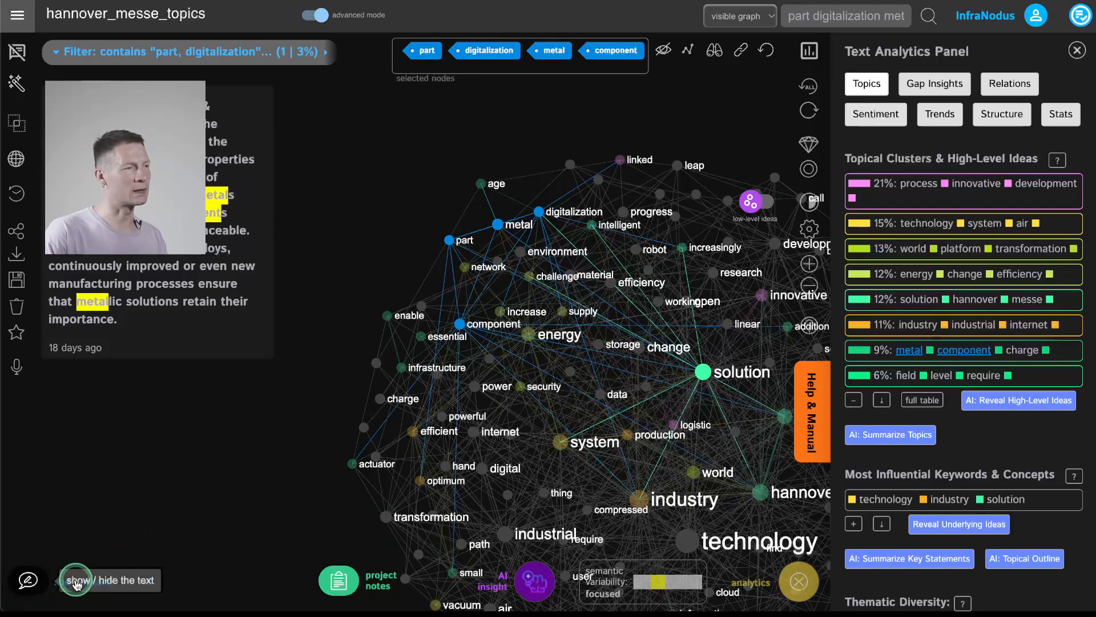
# - Open the text entry editor and set the current editor to gpt-4 ai chat (slower)
pyautogui.click(28, 581)
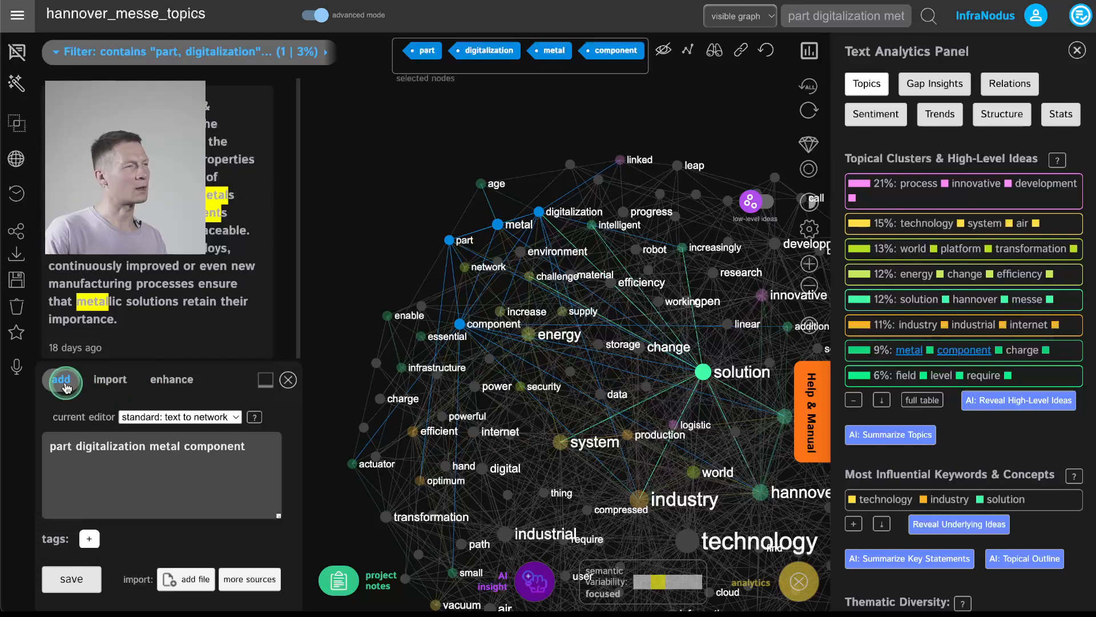
pyautogui.click(153, 417)
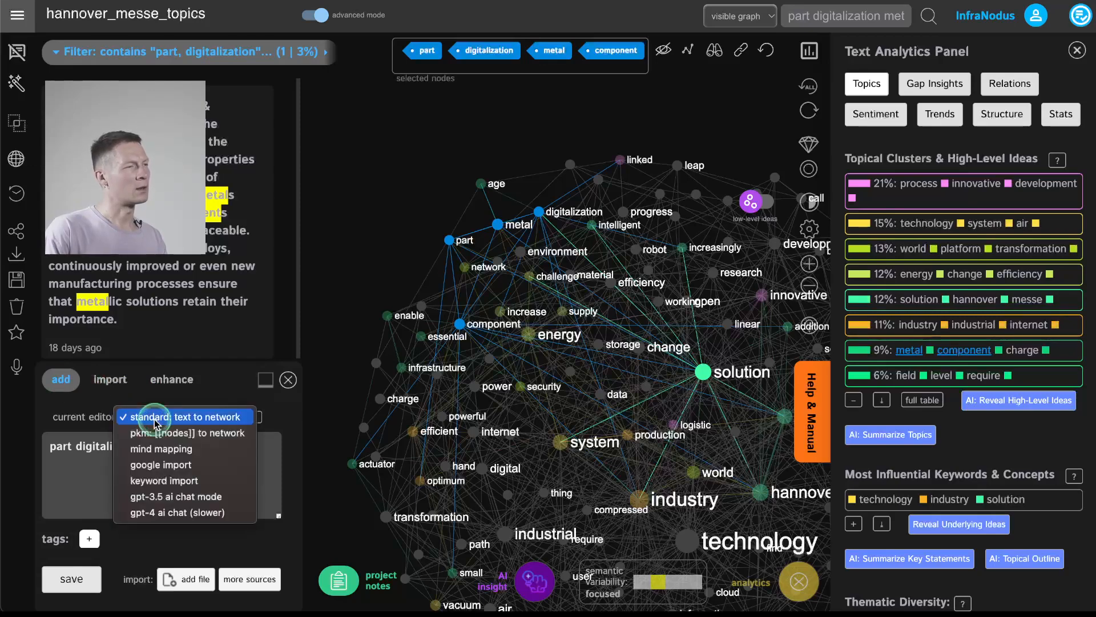
pyautogui.click(166, 512)
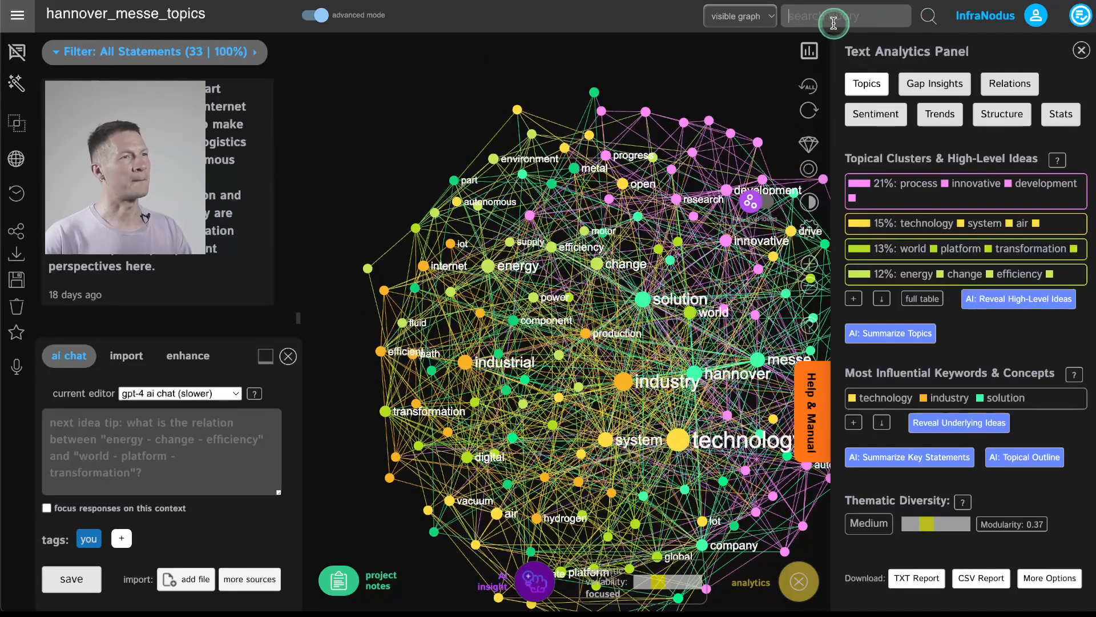
# - Find and select the metal node through search, and add the digitalization, component and solution nodes to the selection
pyautogui.write('a')
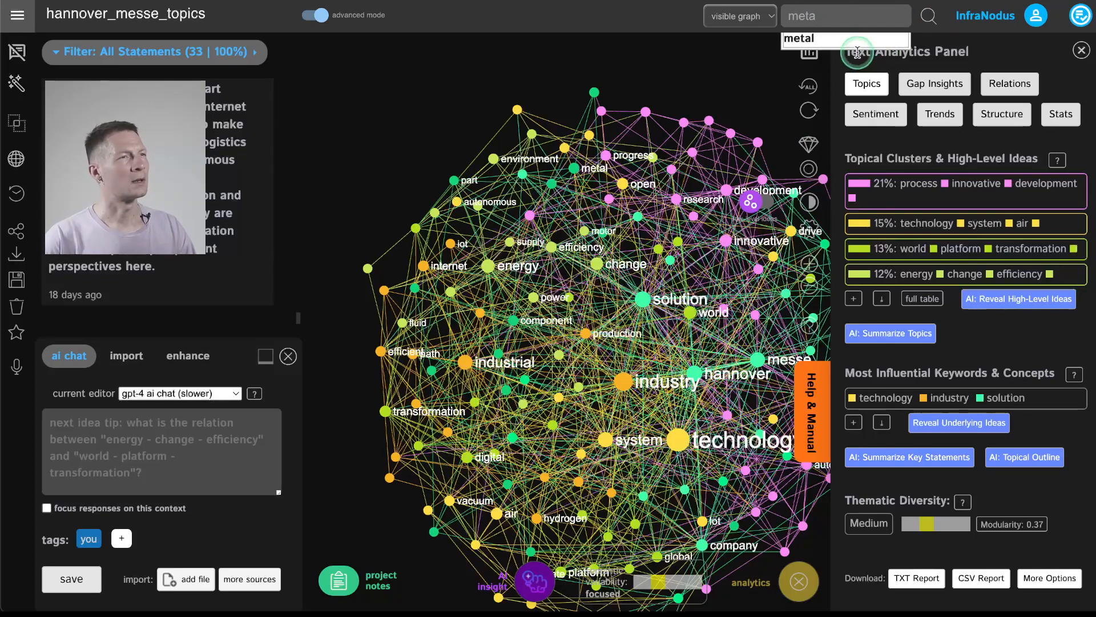
pyautogui.click(827, 45)
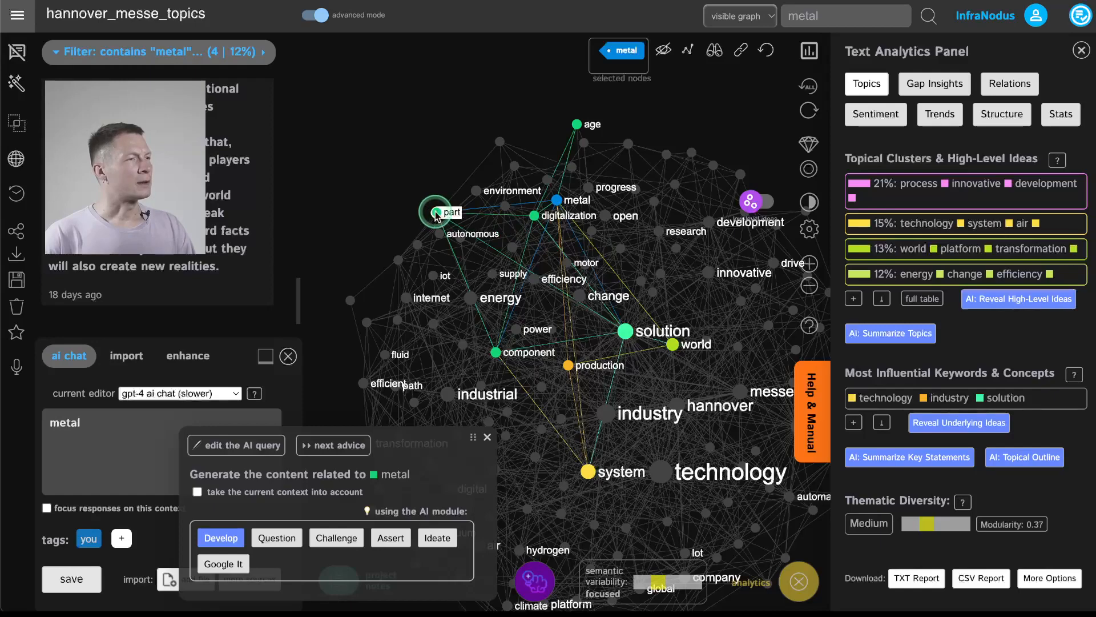
pyautogui.click(534, 215)
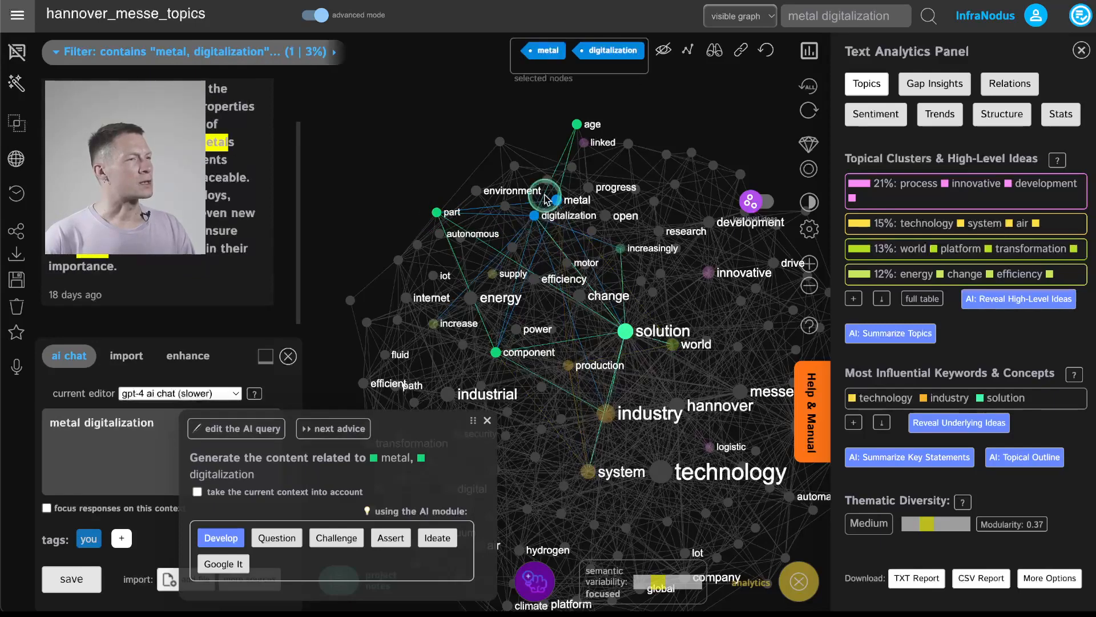
pyautogui.click(496, 351)
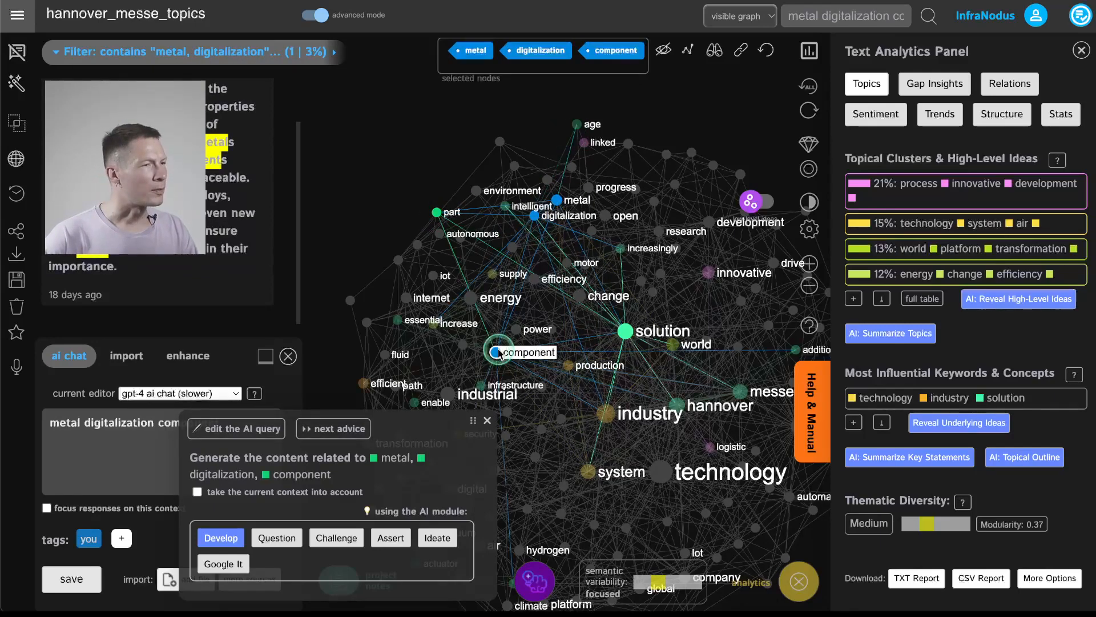
pyautogui.click(625, 331)
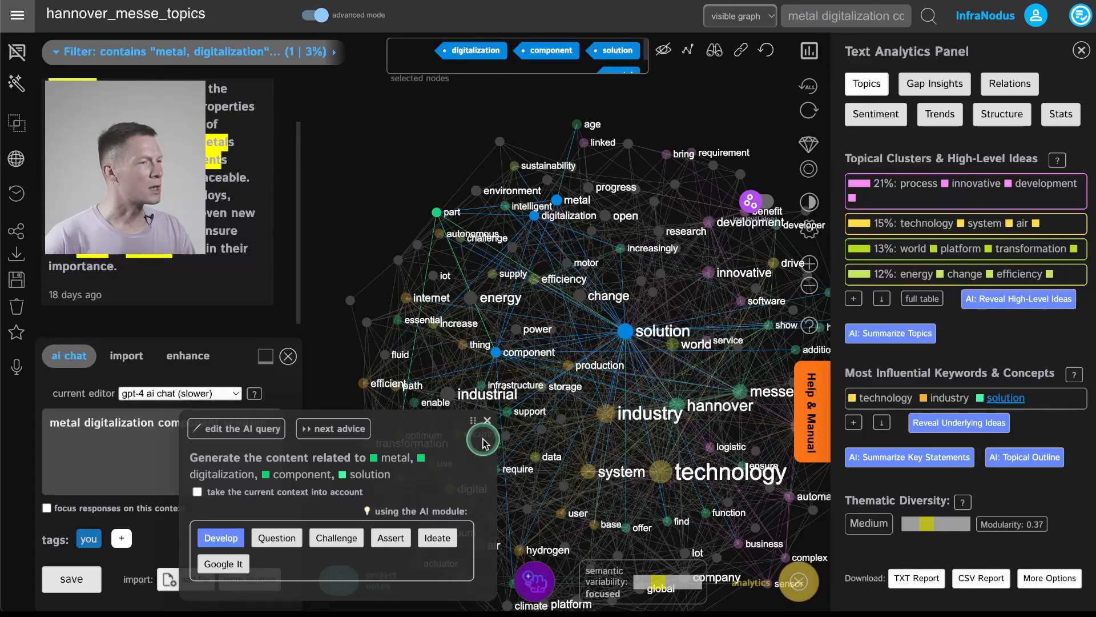
# - Close the AI advice box and submit the prompt "metal digitalization component solution" to the GPT-4 chat
pyautogui.click(487, 423)
pyautogui.click(85, 589)
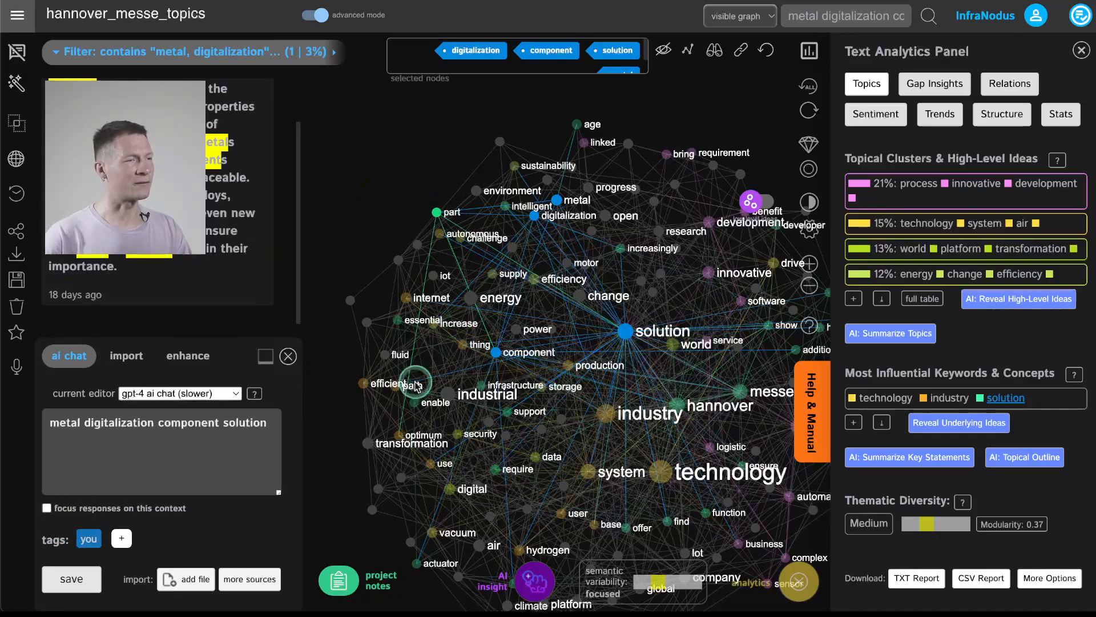
pyautogui.click(70, 592)
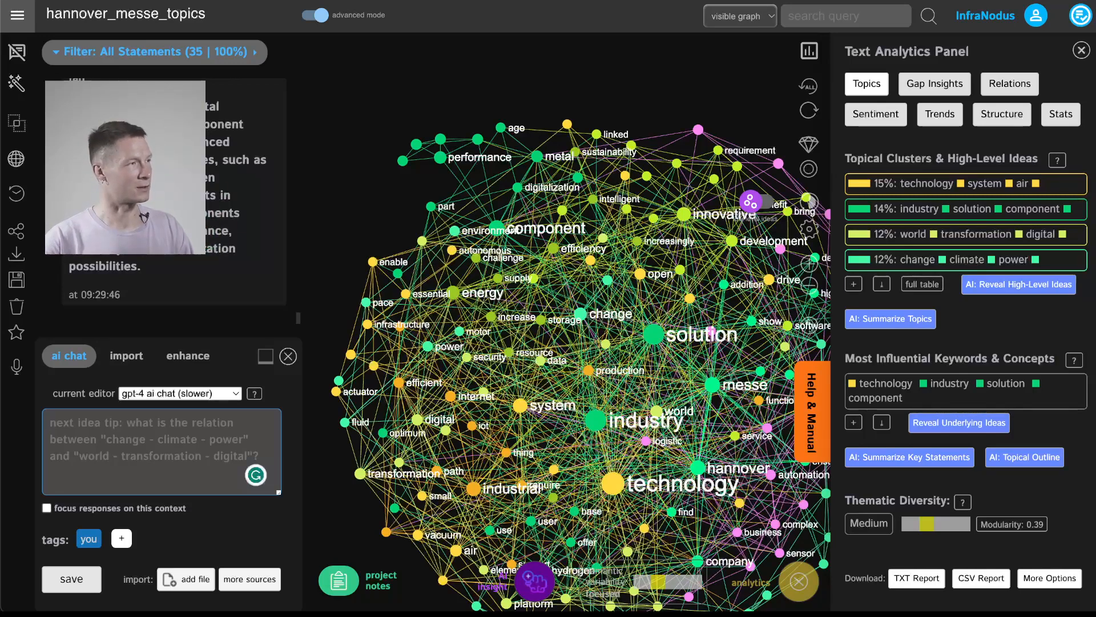
# - Copy the GPT-4 response about digitalization in the metal industry to the end of the project notes and save the notes
pyautogui.scroll(1, 137, 266)
pyautogui.moveTo(142, 301); pyautogui.dragTo(171, 130)
pyautogui.click(339, 580)
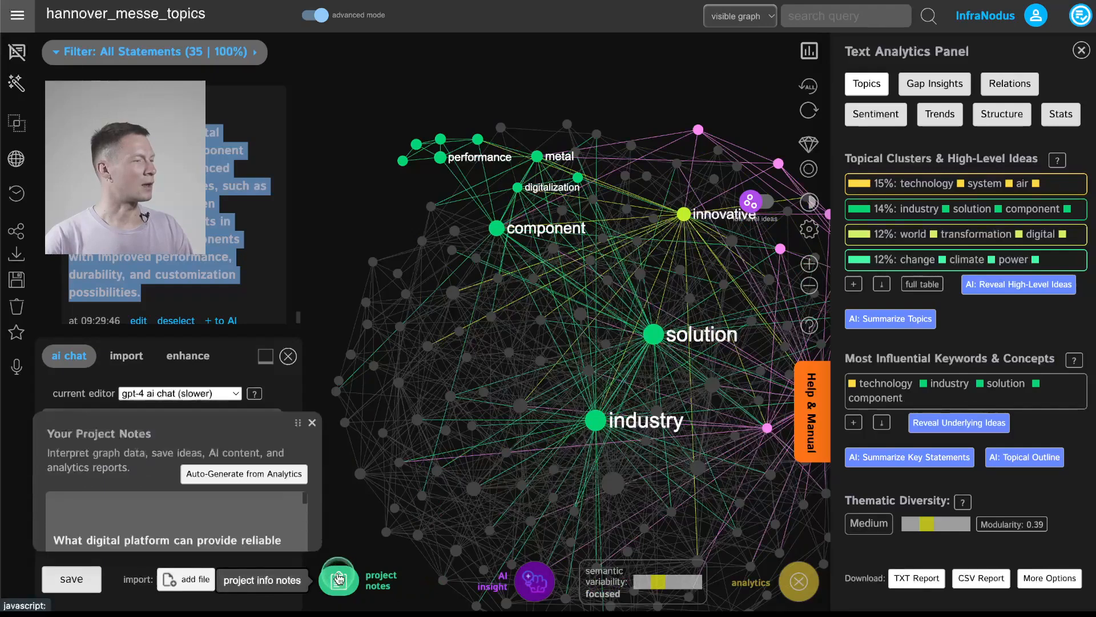
pyautogui.scroll(-5, 141, 445)
pyautogui.scroll(-10, 141, 446)
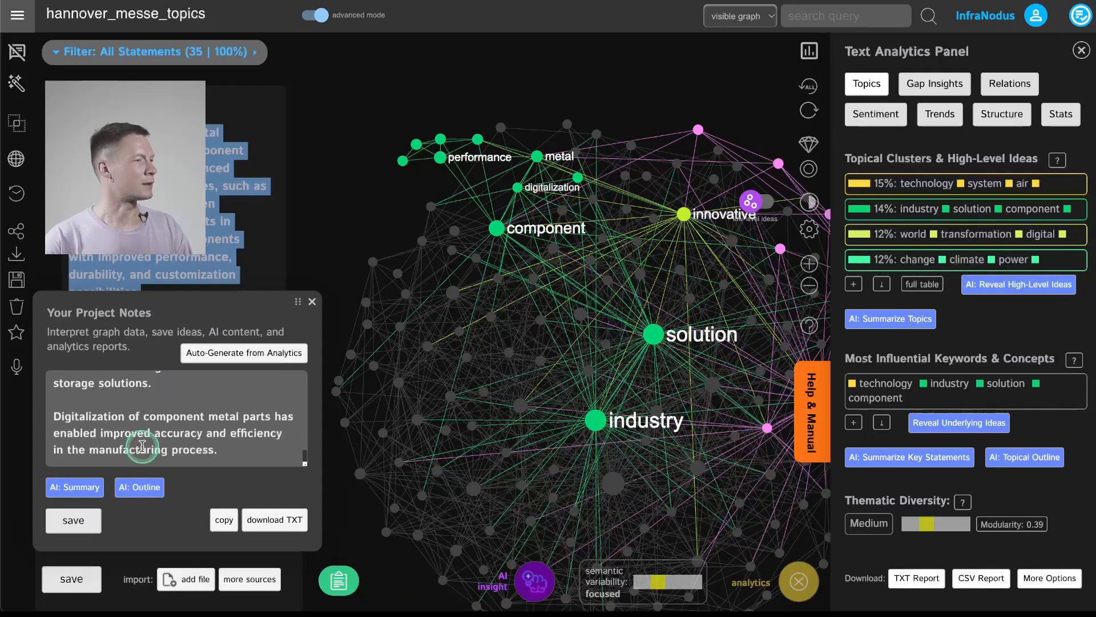
pyautogui.click(266, 454)
pyautogui.write('\\nDigitalization in the metal industry enhances component solutions through advanced manufacturing processes, such as 3D printing and AI-driven optimization. This results in innovative metal components with improved performance, durability, and customization possibilities.')
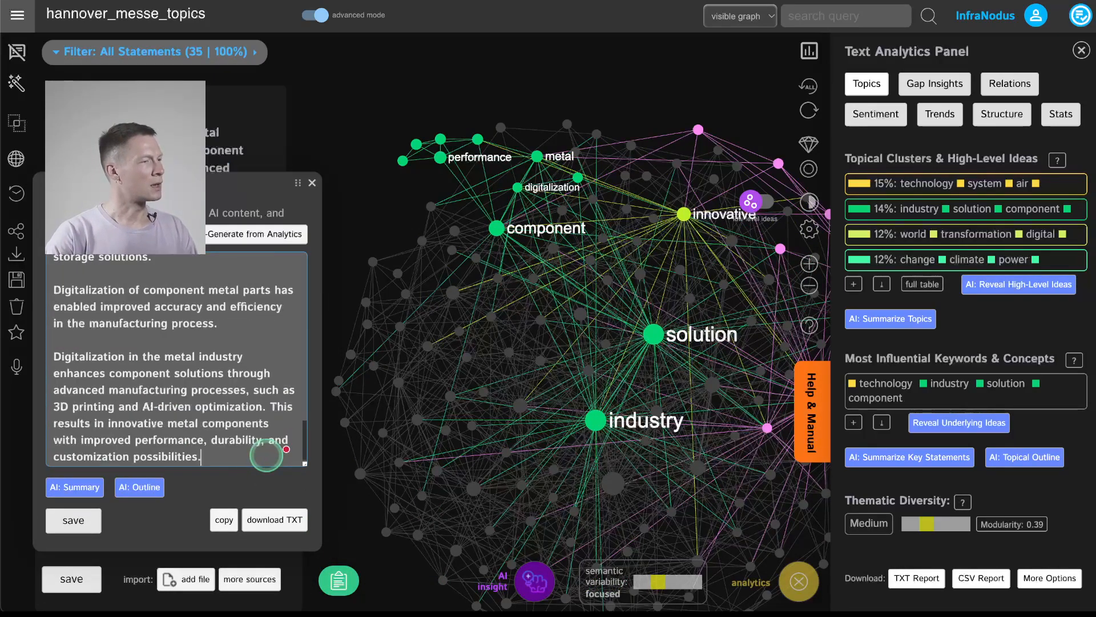
pyautogui.click(73, 520)
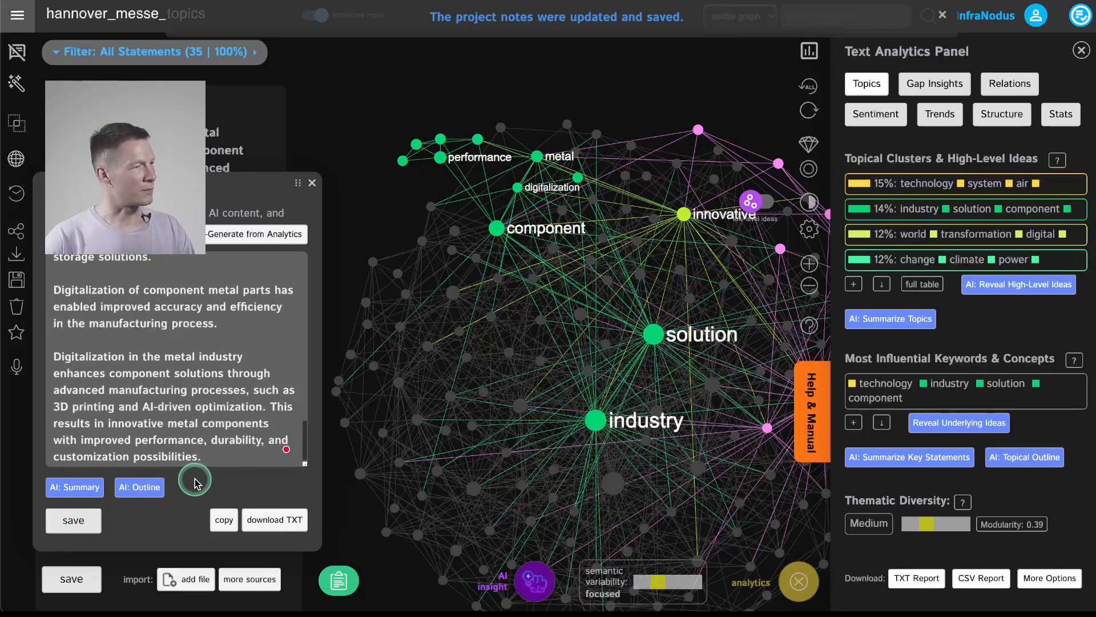
# - Generate an AI outline from the project notes, read through its sections, and close the notes and the response box
pyautogui.click(142, 492)
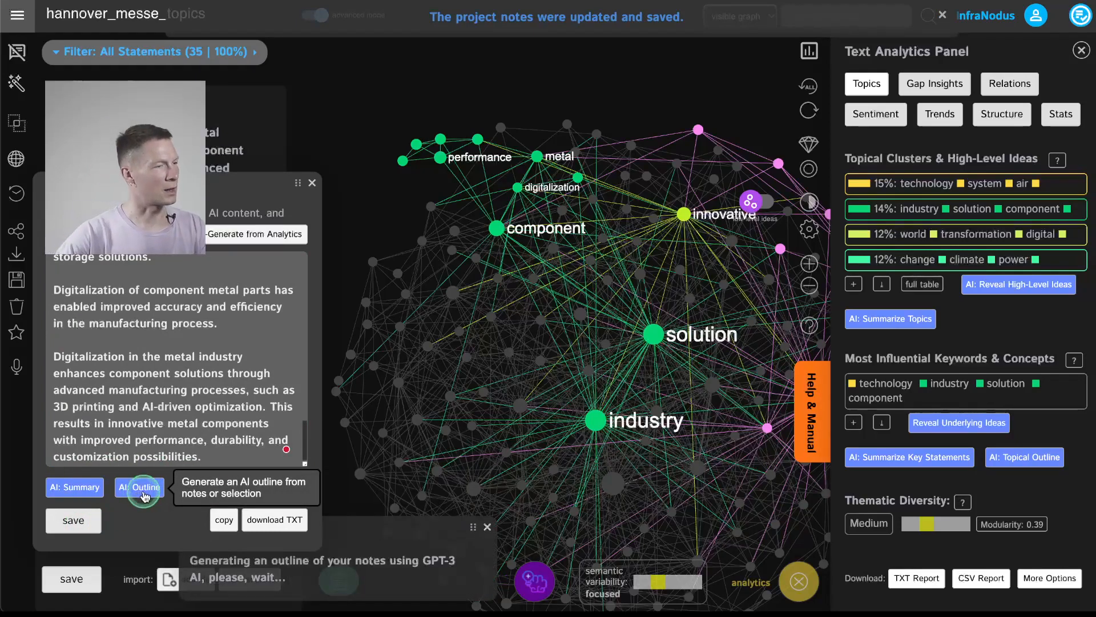
pyautogui.click(312, 183)
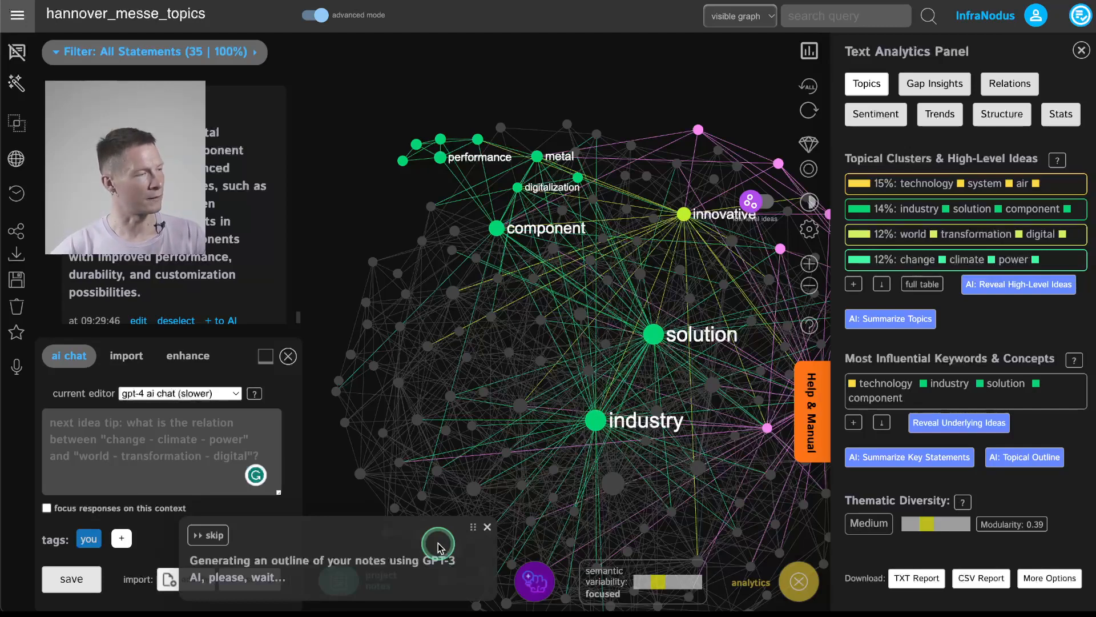
pyautogui.scroll(-3, 400, 484)
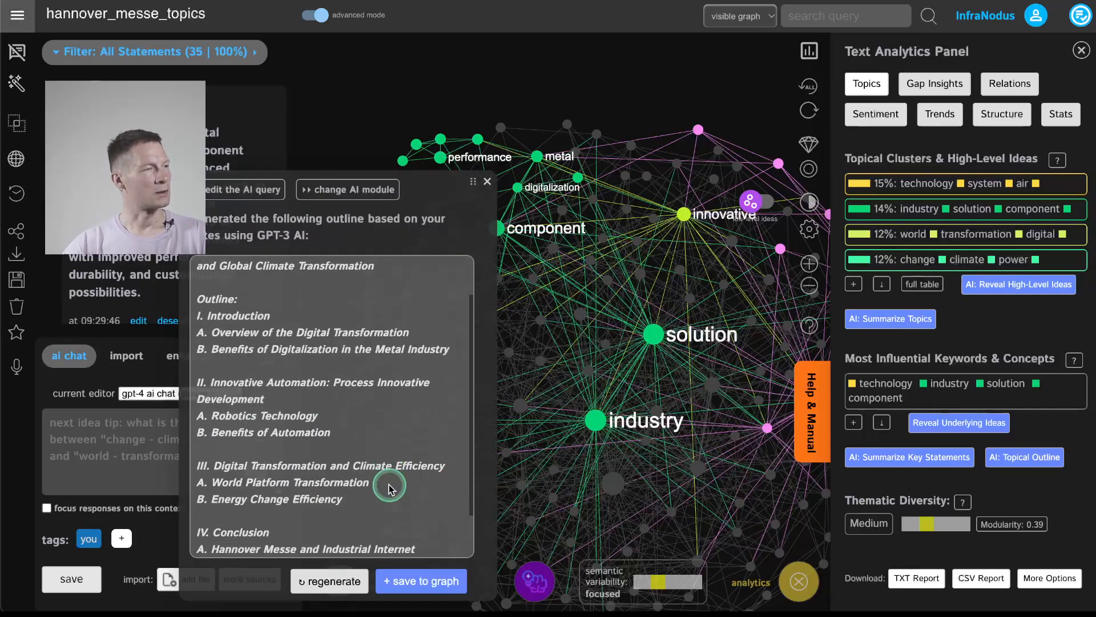
pyautogui.scroll(3, 392, 482)
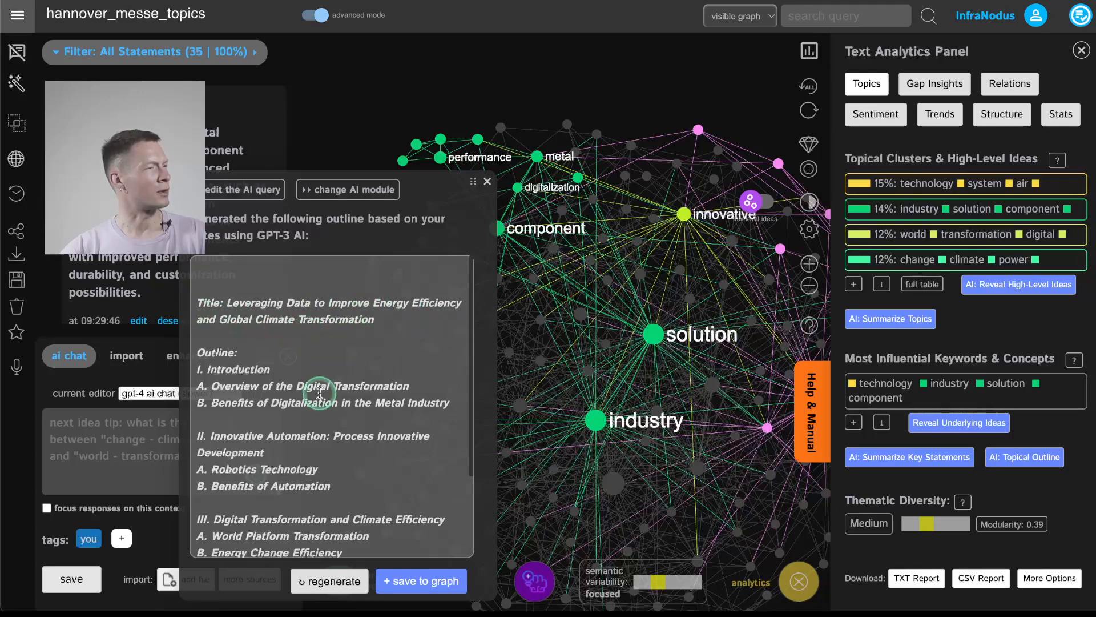
pyautogui.scroll(-3, 312, 393)
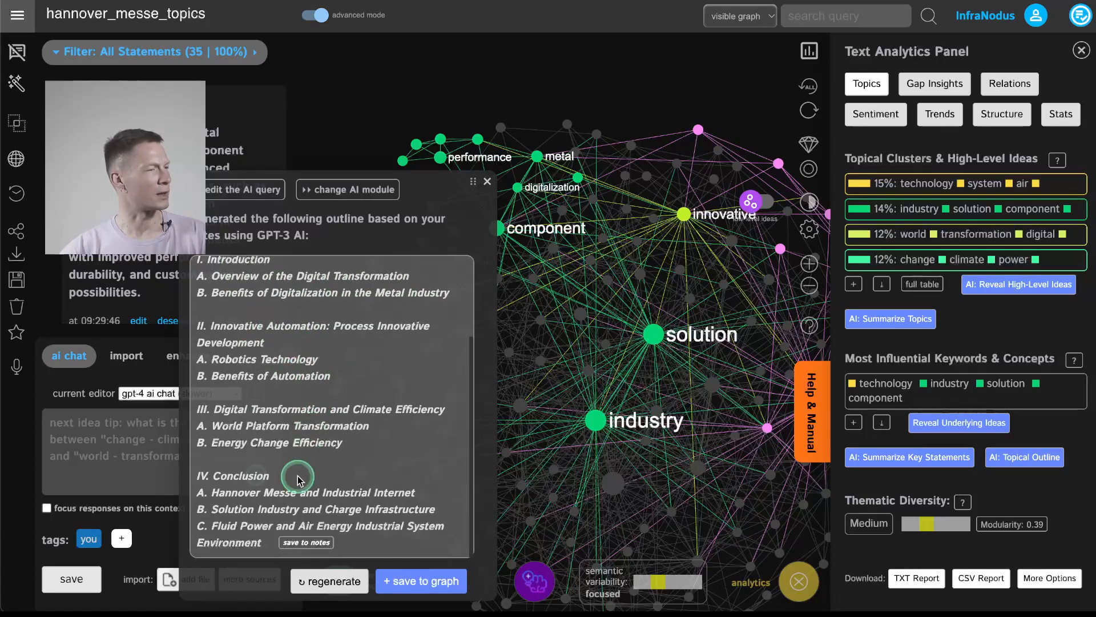
pyautogui.scroll(2, 294, 413)
pyautogui.scroll(-2, 294, 414)
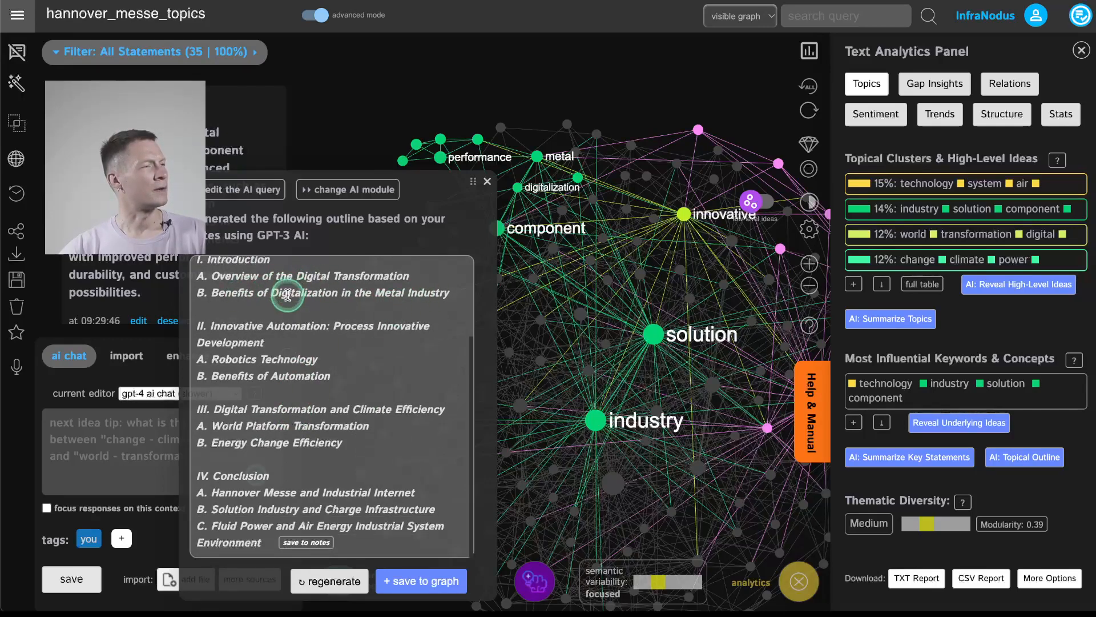
pyautogui.click(487, 181)
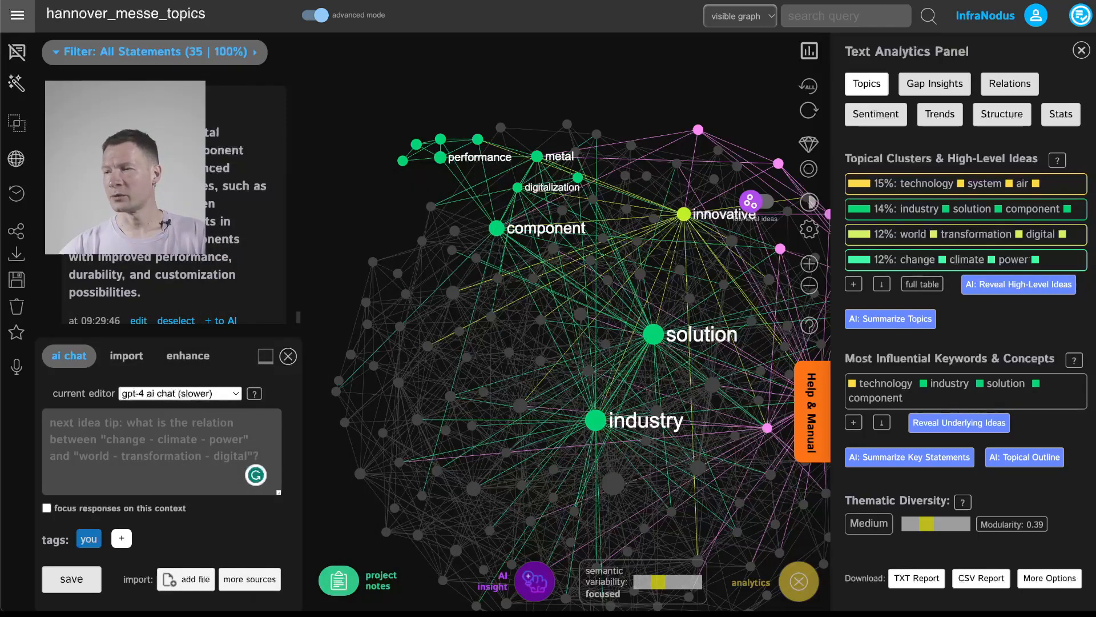